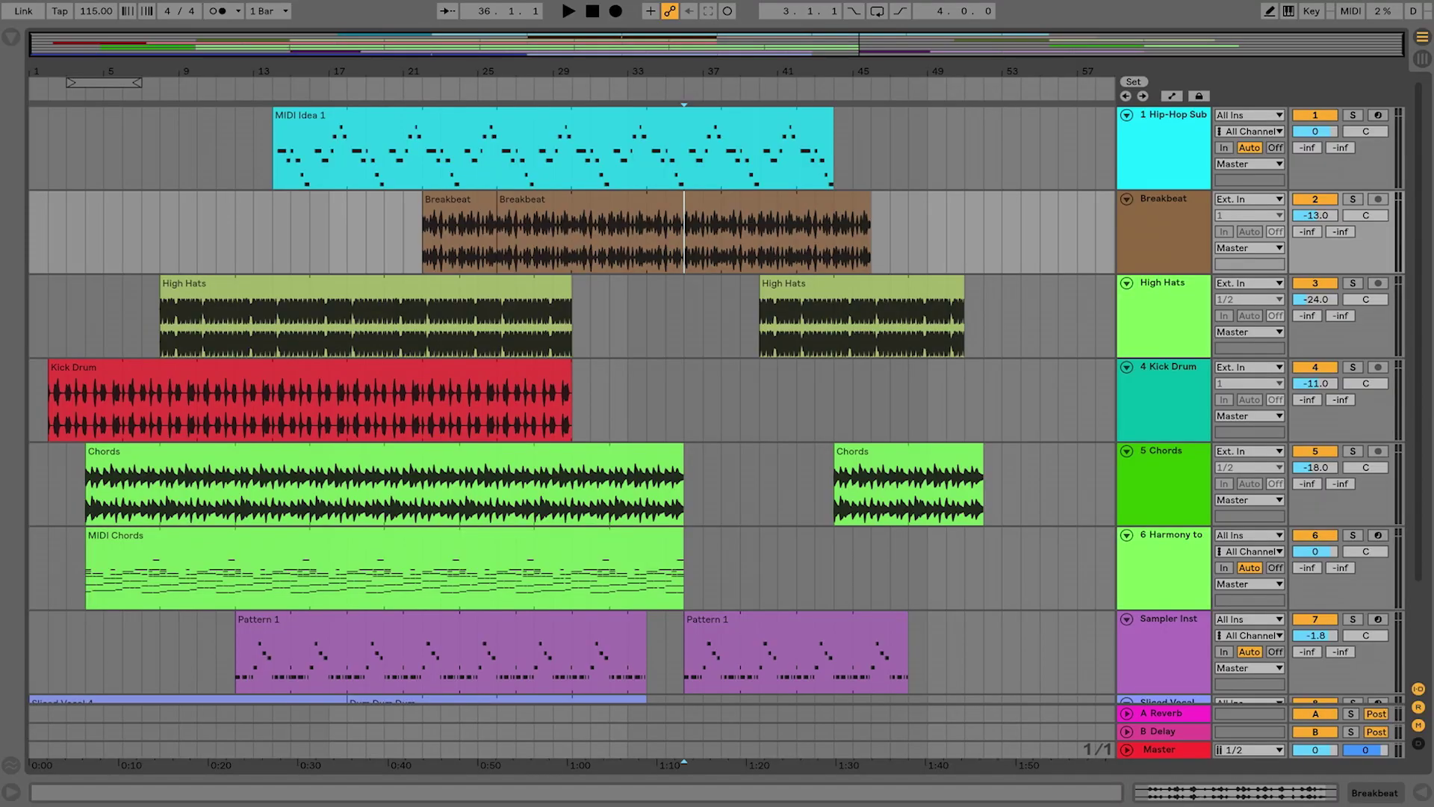
- Show the Audio Effects list in the browser
click(12, 38)
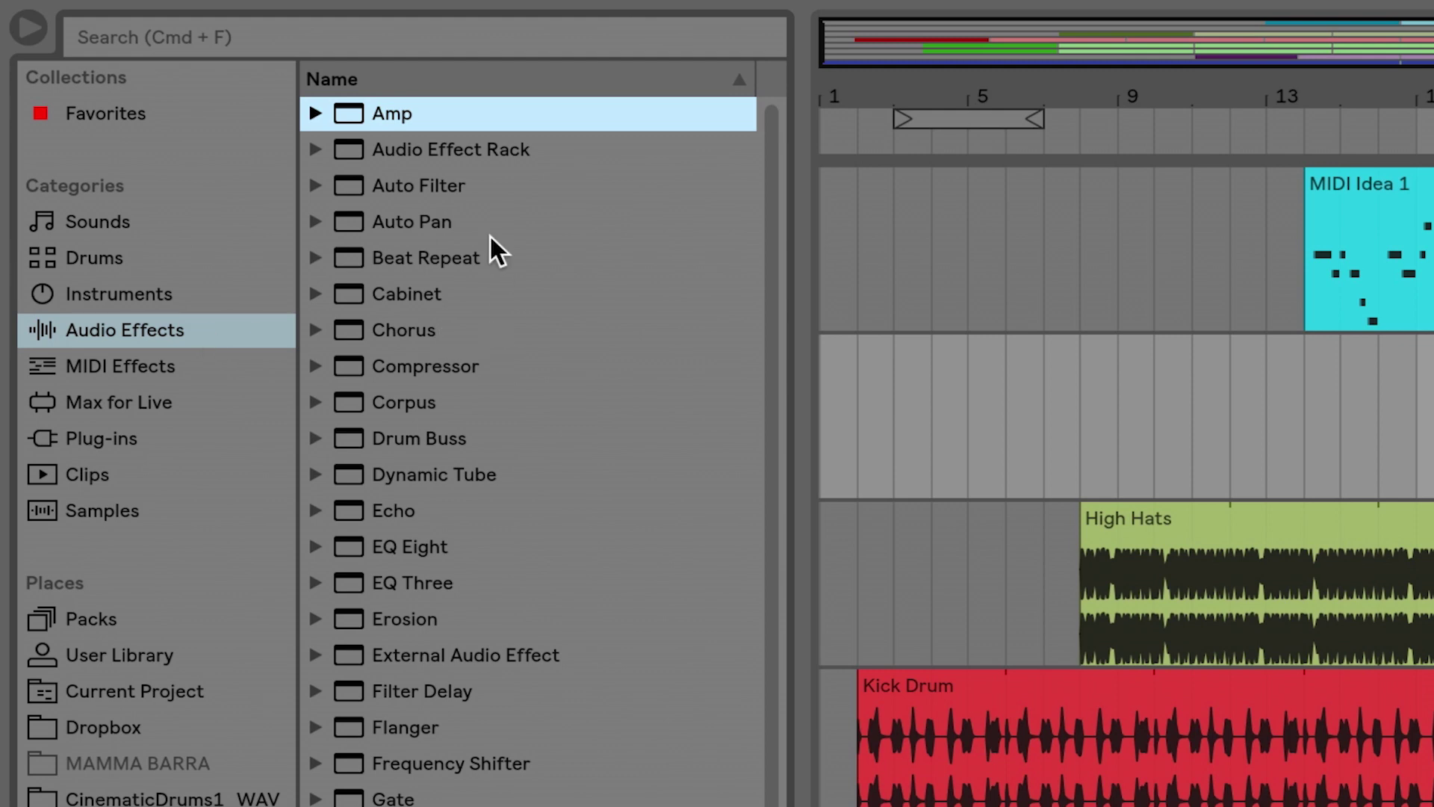
scroll(490, 236, down, 2)
scroll(491, 238, up, 2)
scroll(491, 237, down, 2)
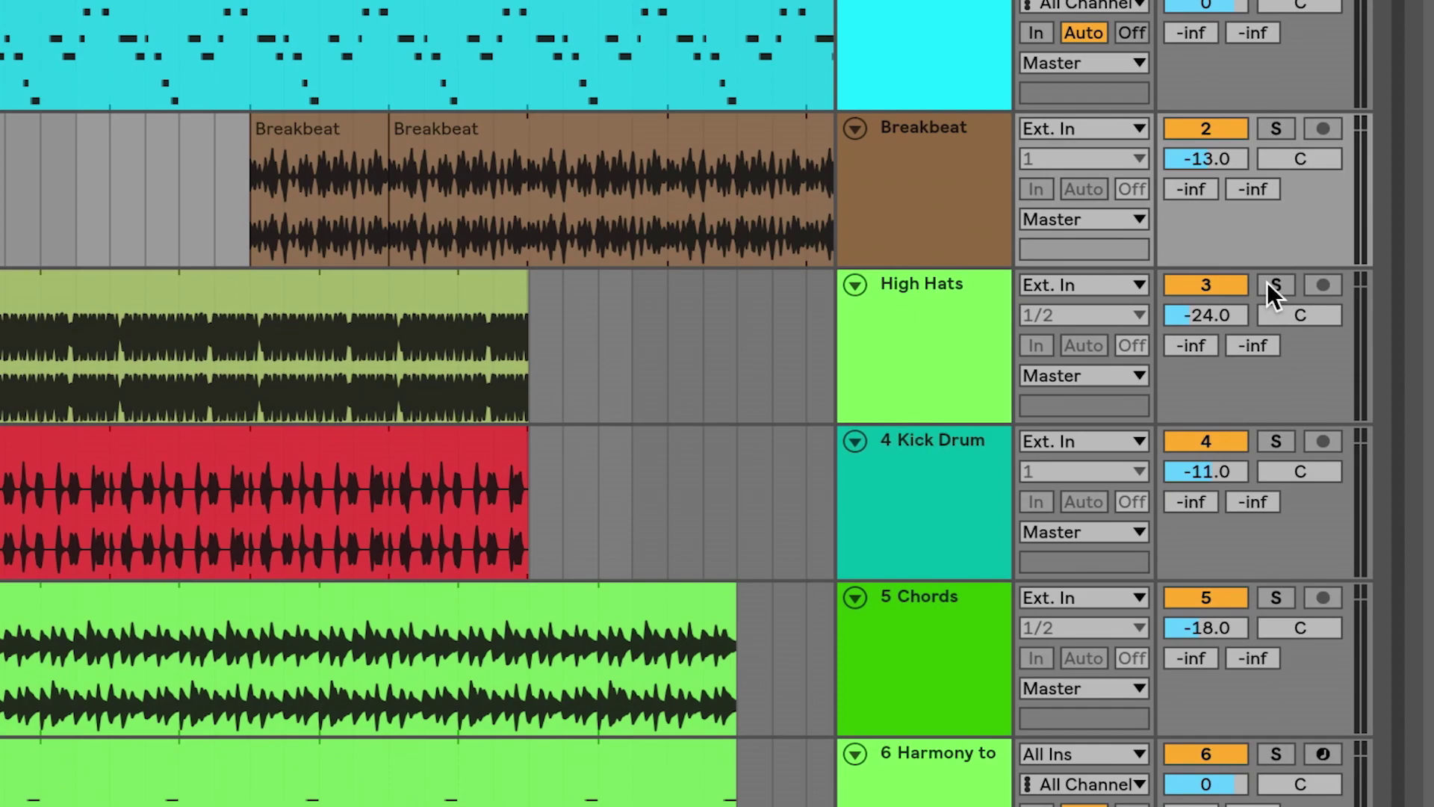
- Solo the High Hats track and select Auto Pan in the Audio Effects list
click(1269, 283)
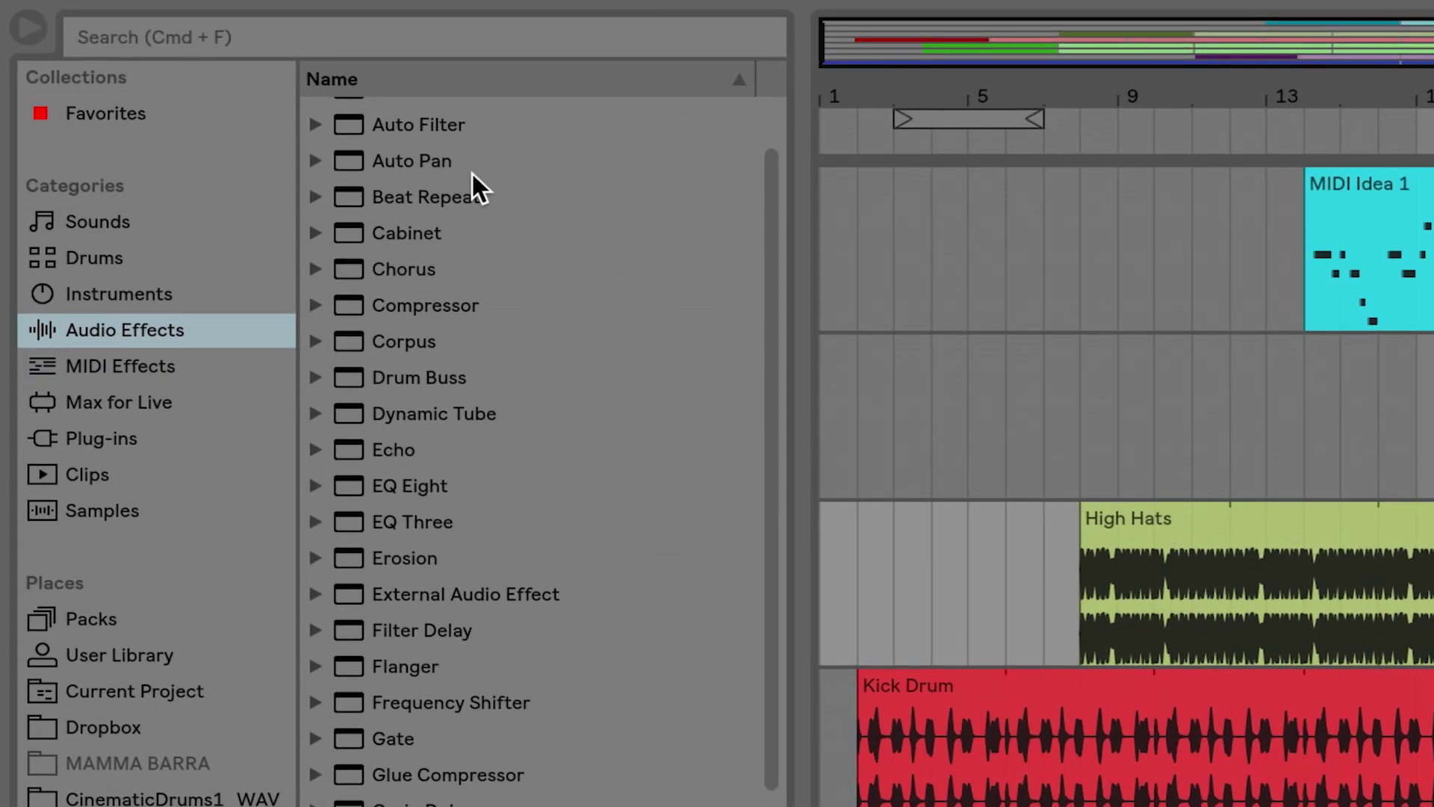
click(472, 164)
scroll(472, 164, up, 1)
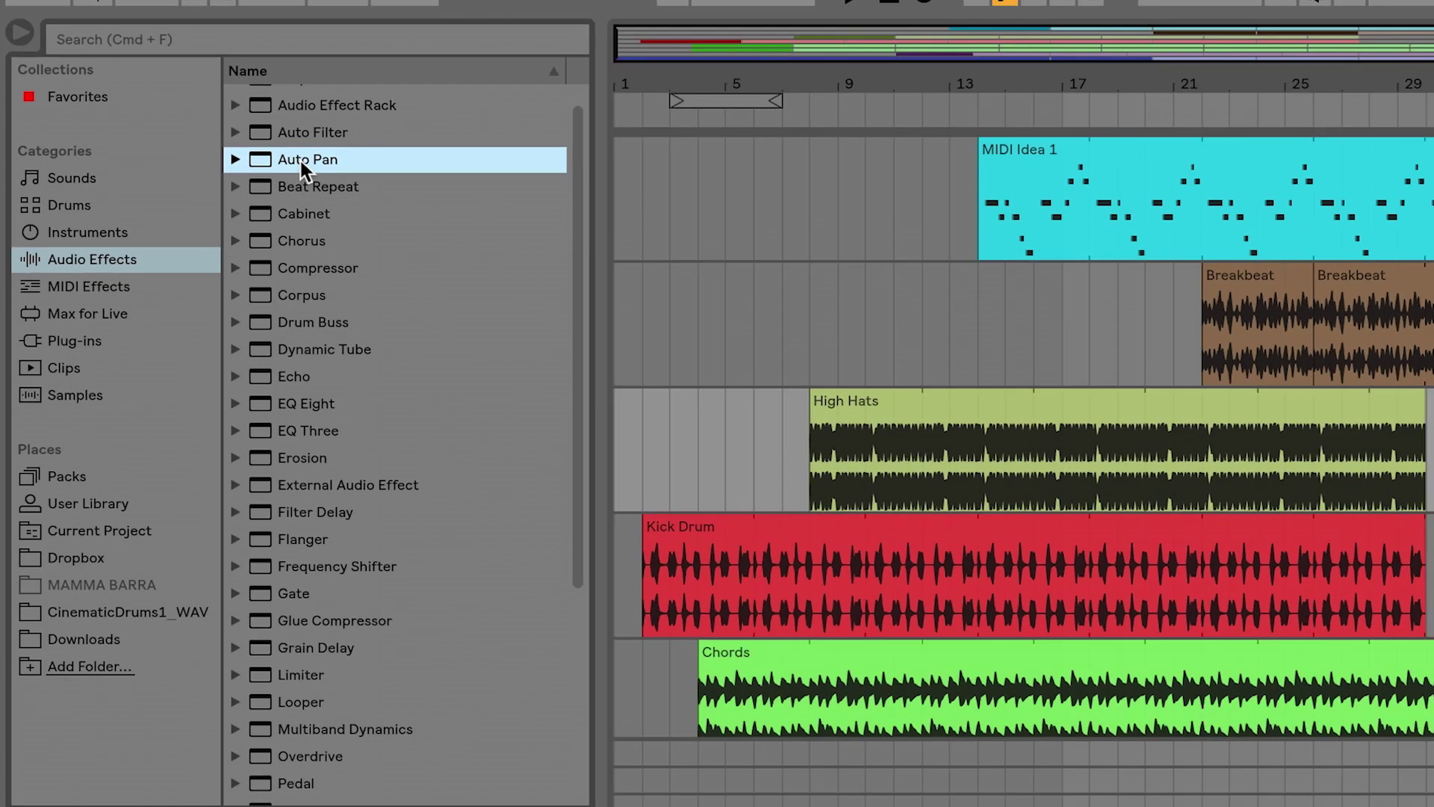
- Load Auto Pan onto the High Hats track, set its Amount to 100%, and start playback
double_click(401, 195)
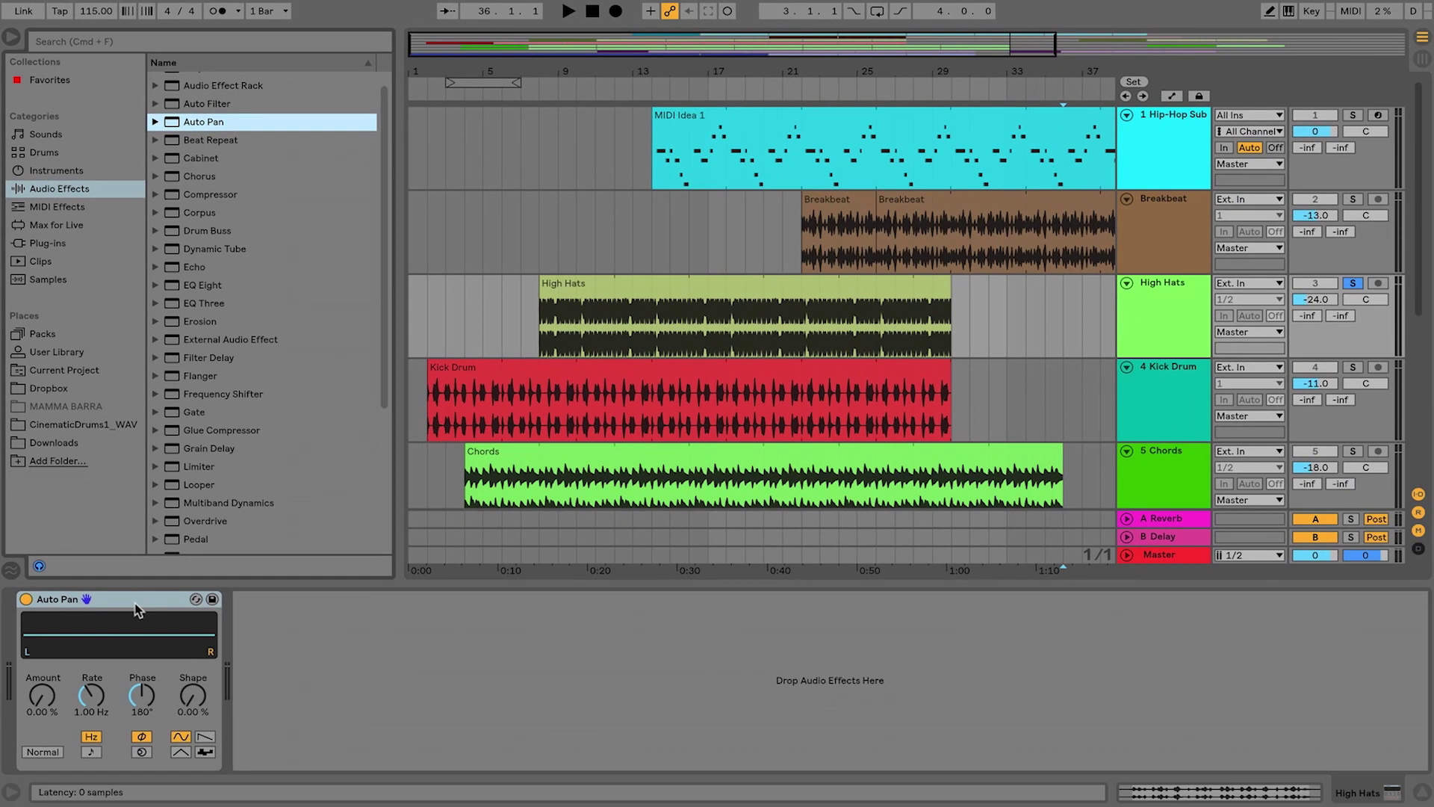
click(1155, 292)
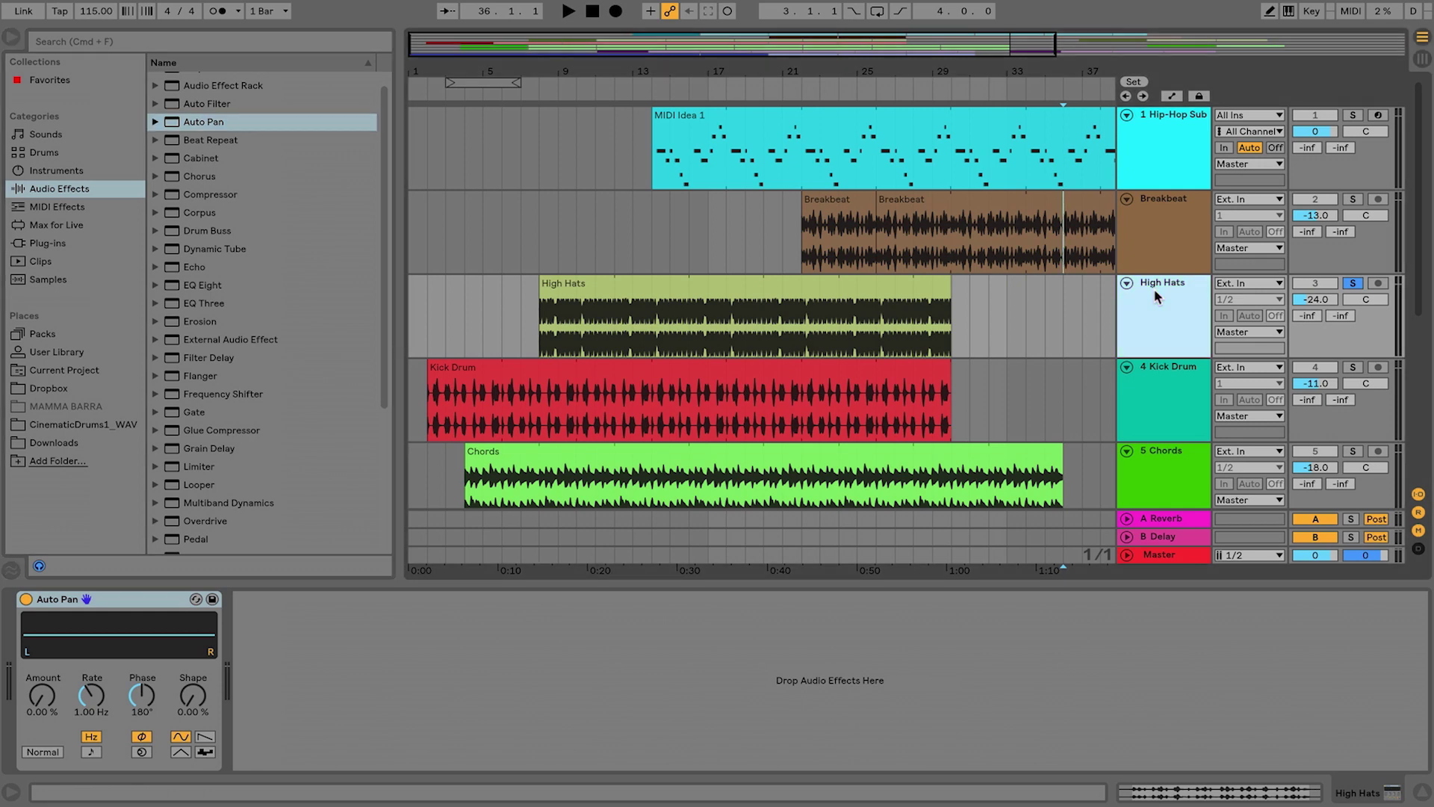
click(539, 324)
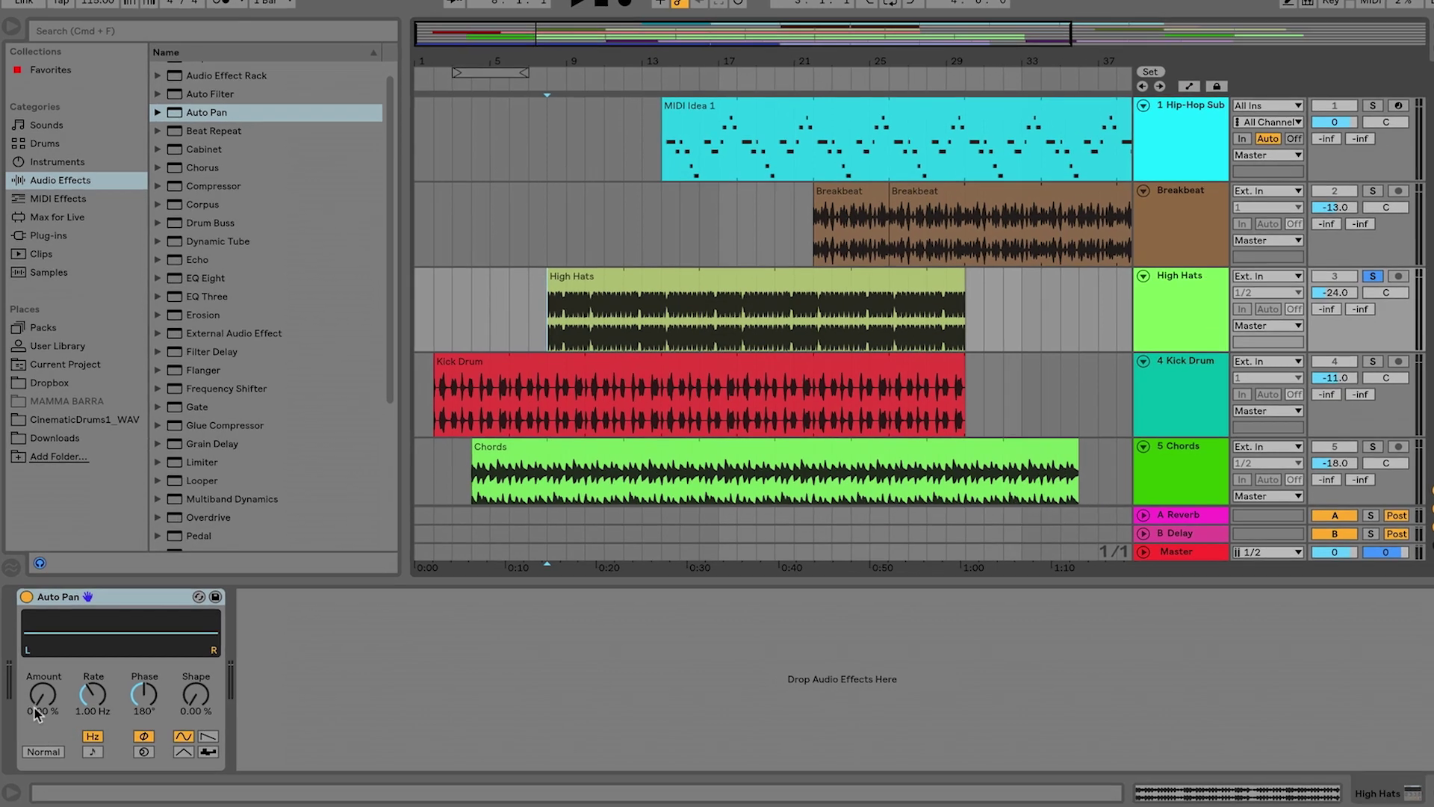
click(42, 694)
drag(103, 553, 103, 474)
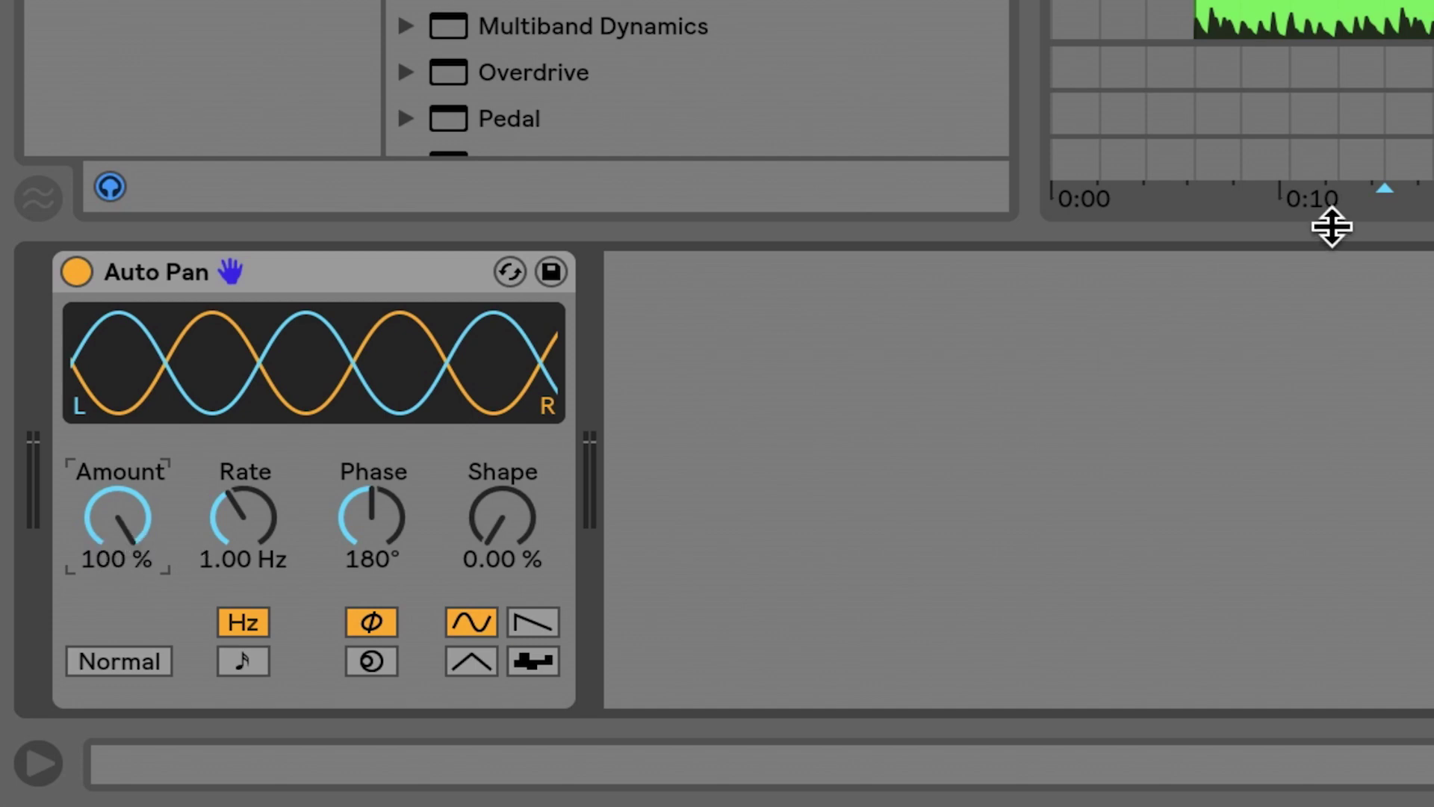
key(space)
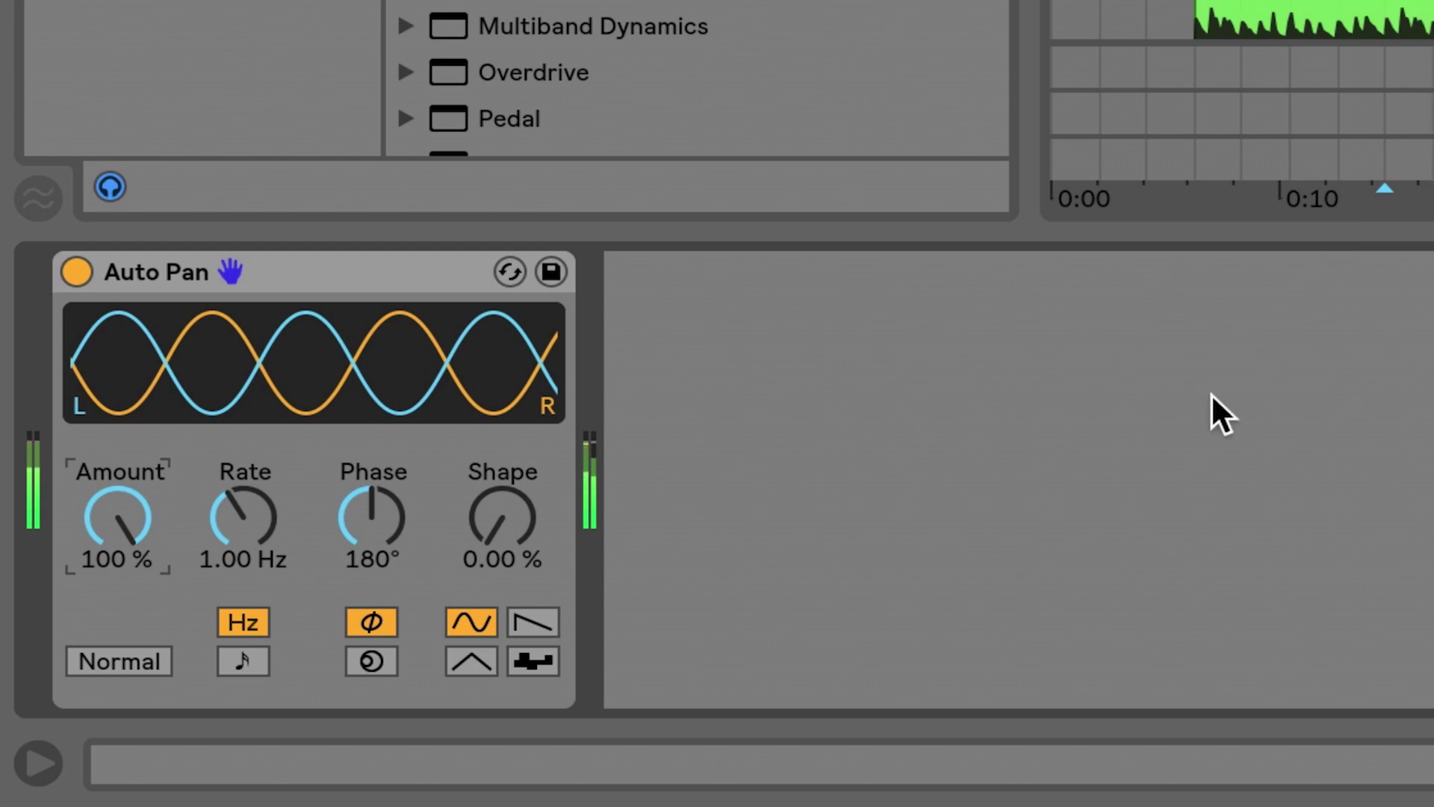
- Sync the Auto Pan rate to note values, set Rate to 1, and listen back
drag(234, 529, 262, 626)
click(243, 661)
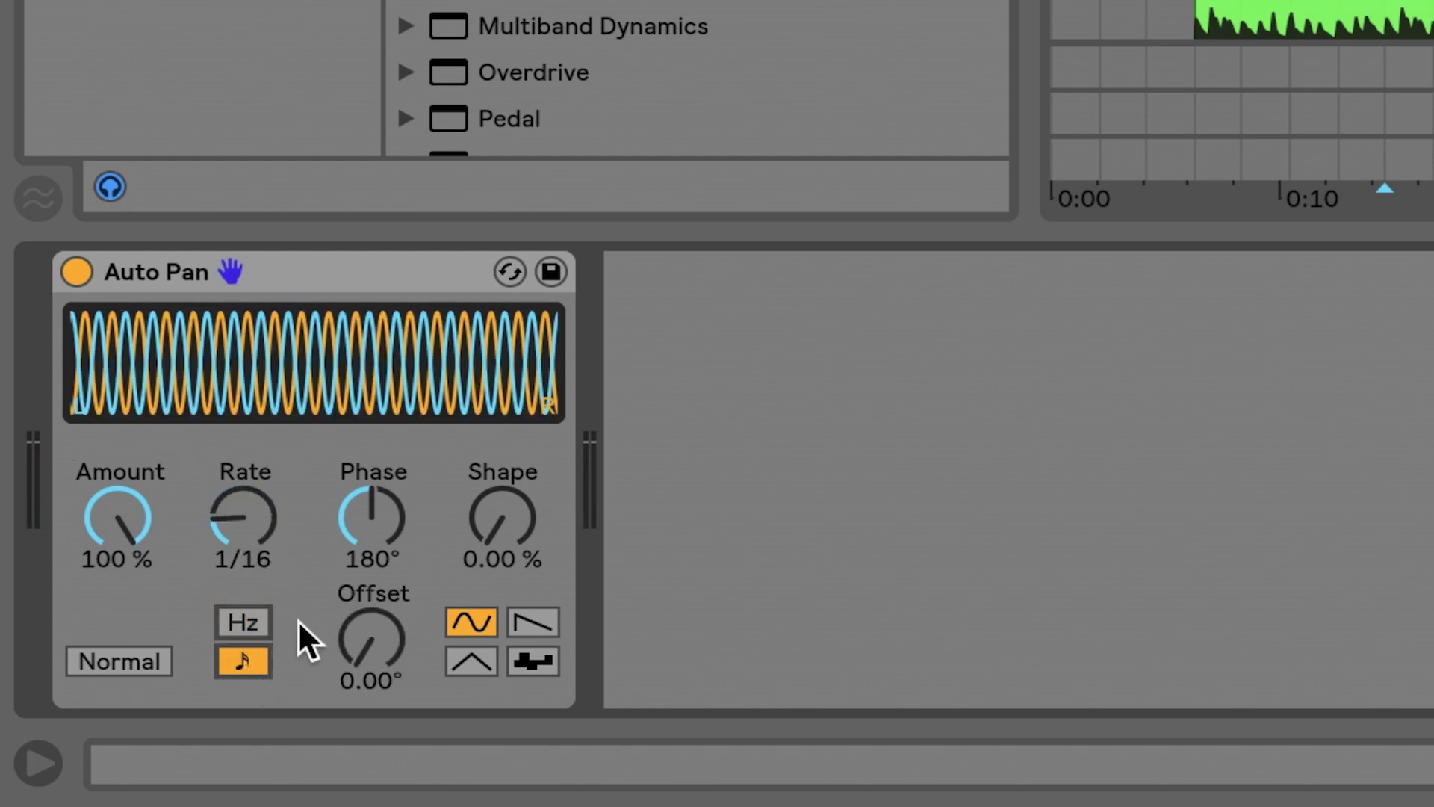
drag(240, 535, 241, 493)
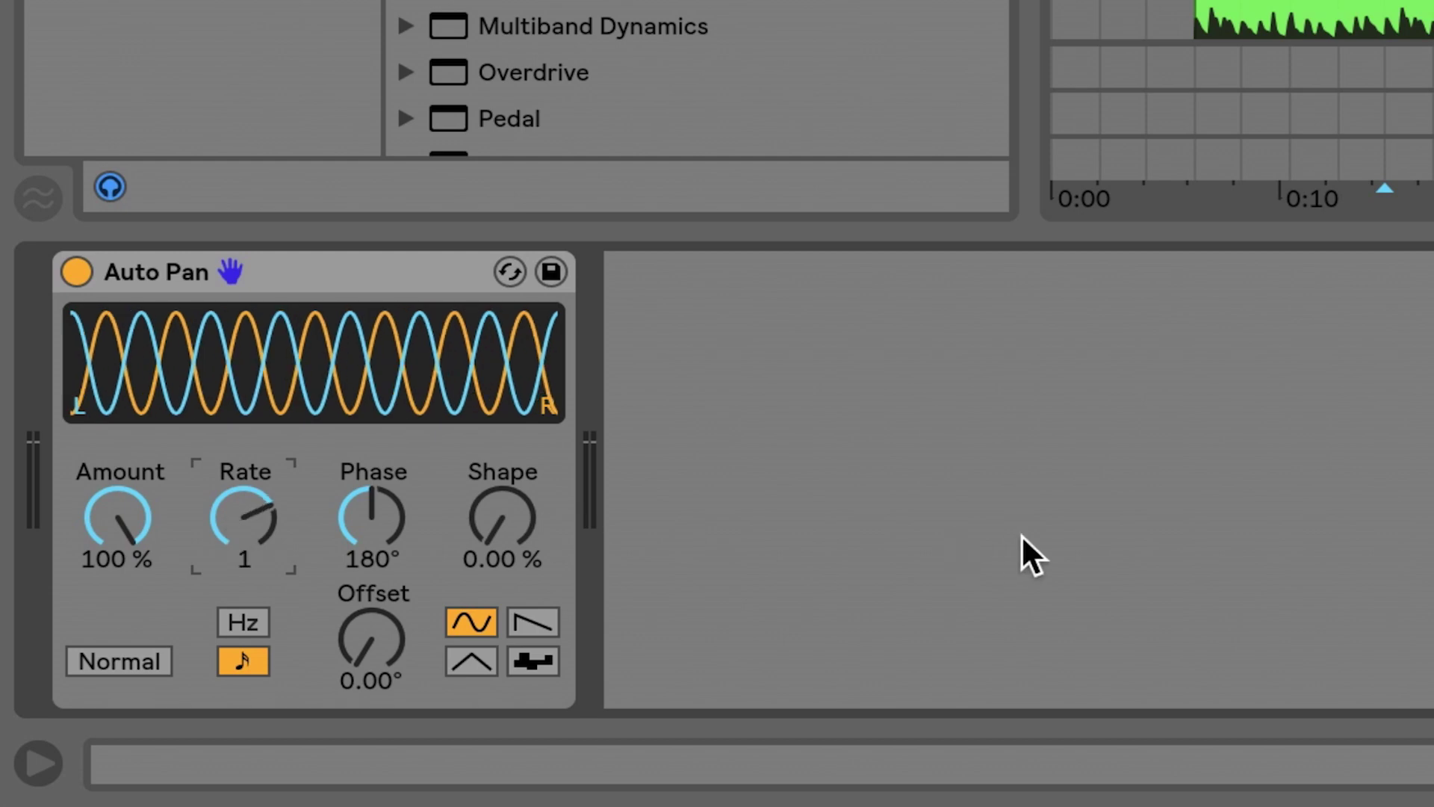
key(space)
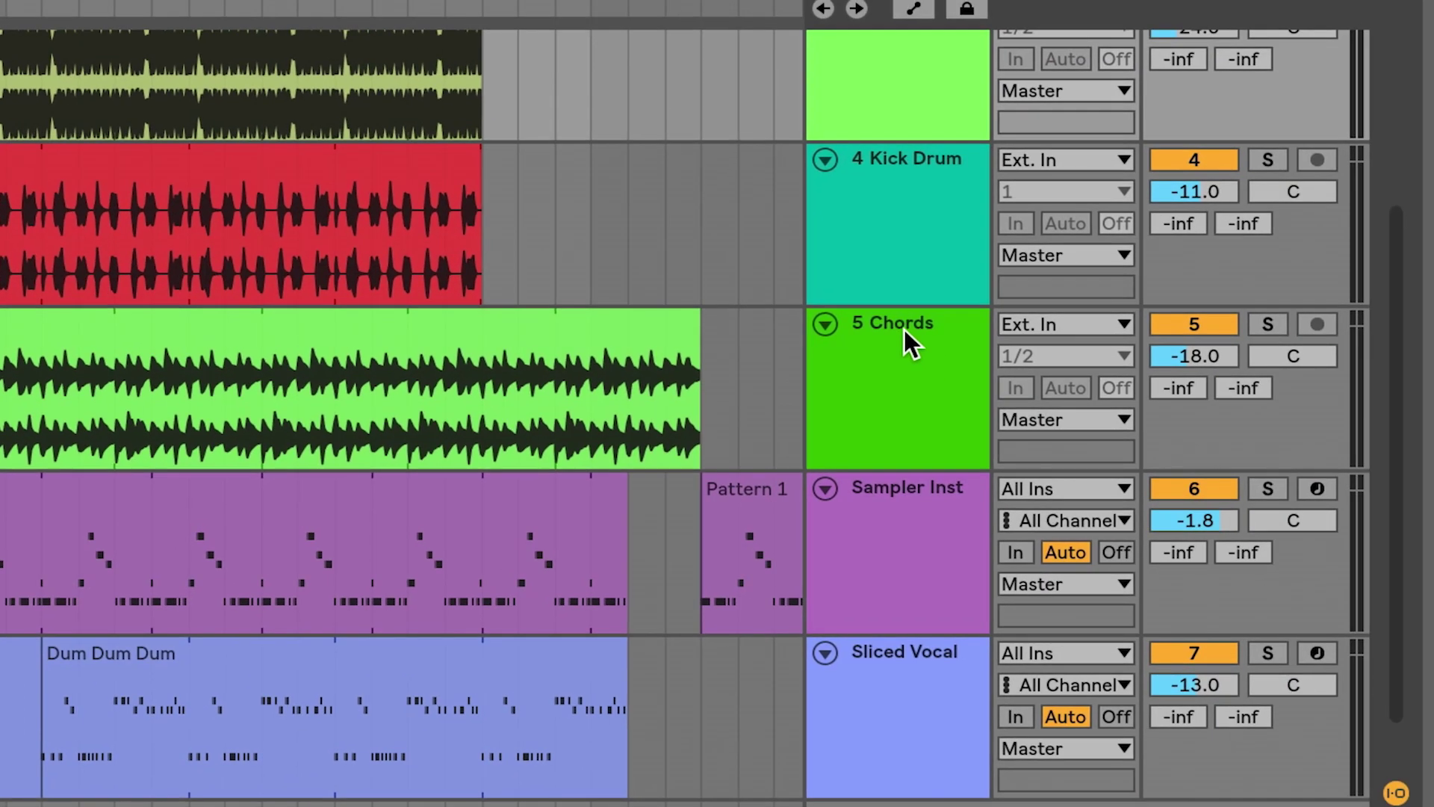
- Solo the 5 Chords track, play it, and add the Pedal effect
click(903, 330)
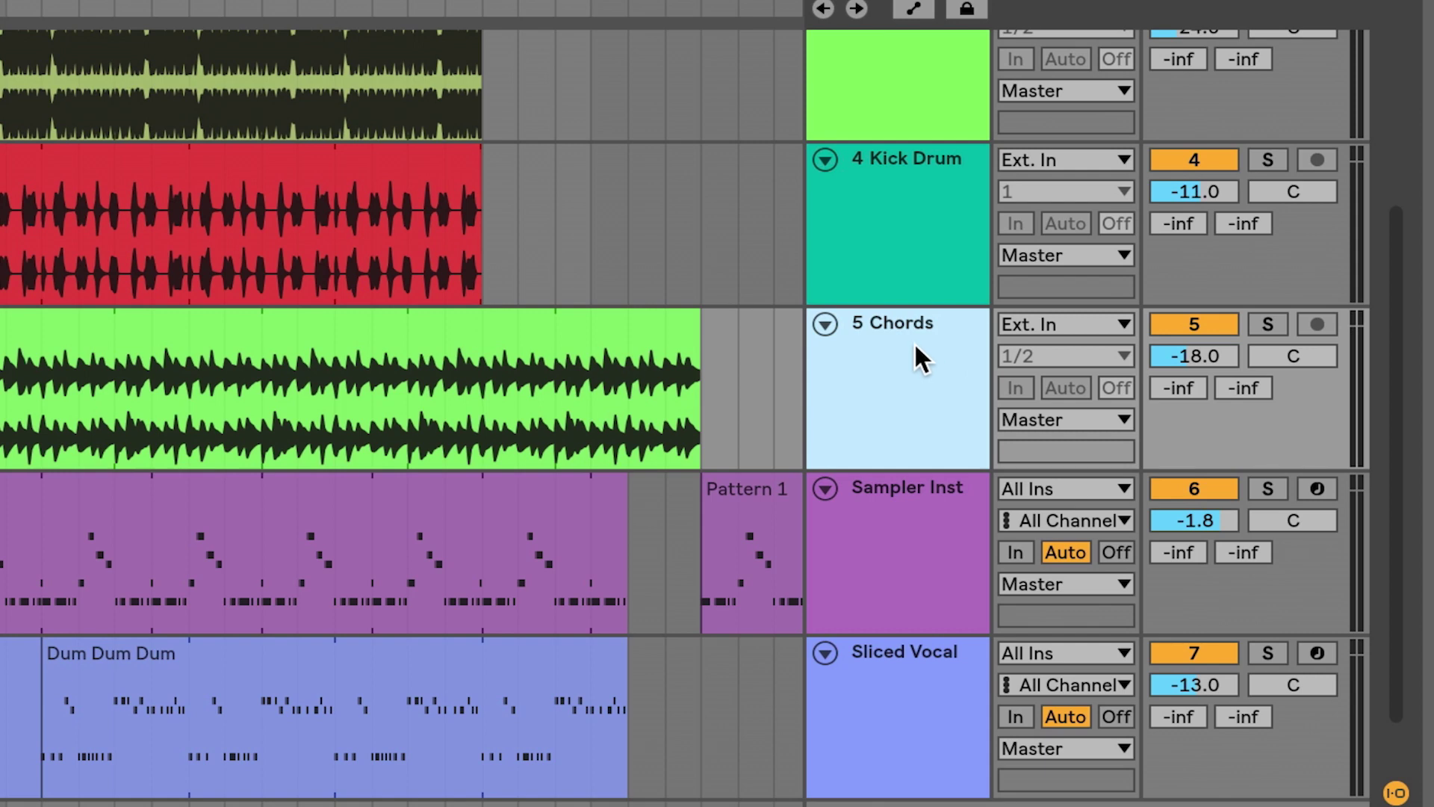
click(1267, 324)
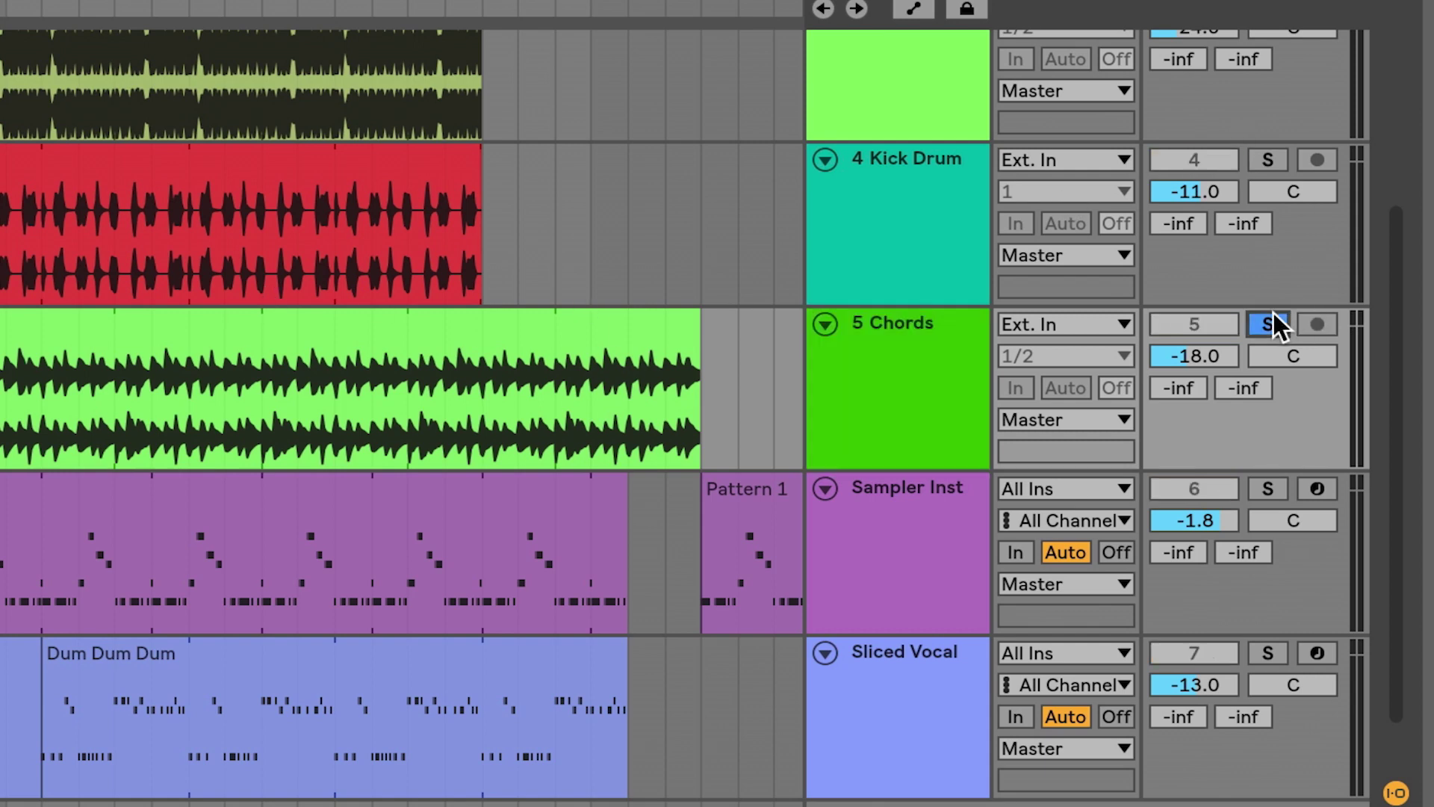
key(space)
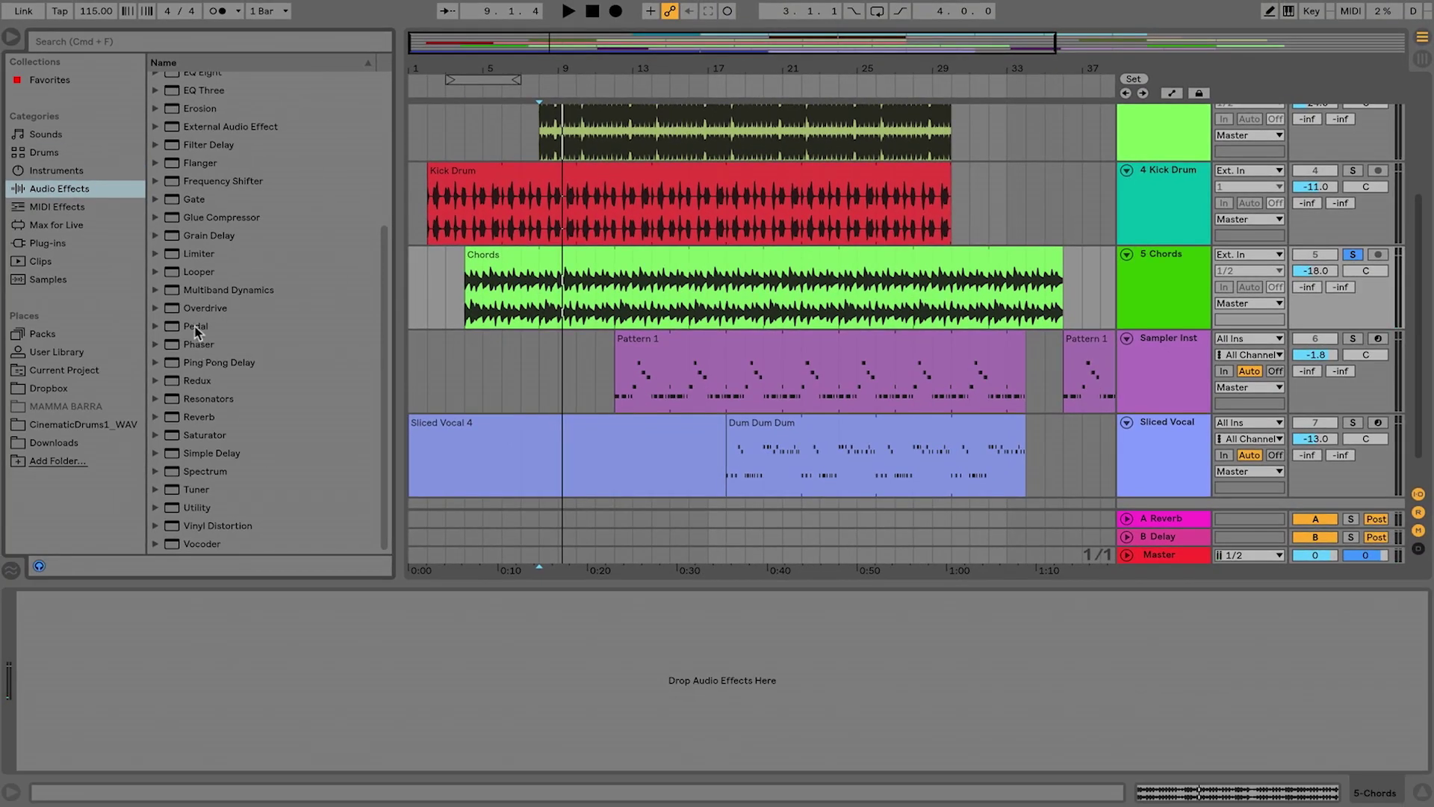
double_click(206, 327)
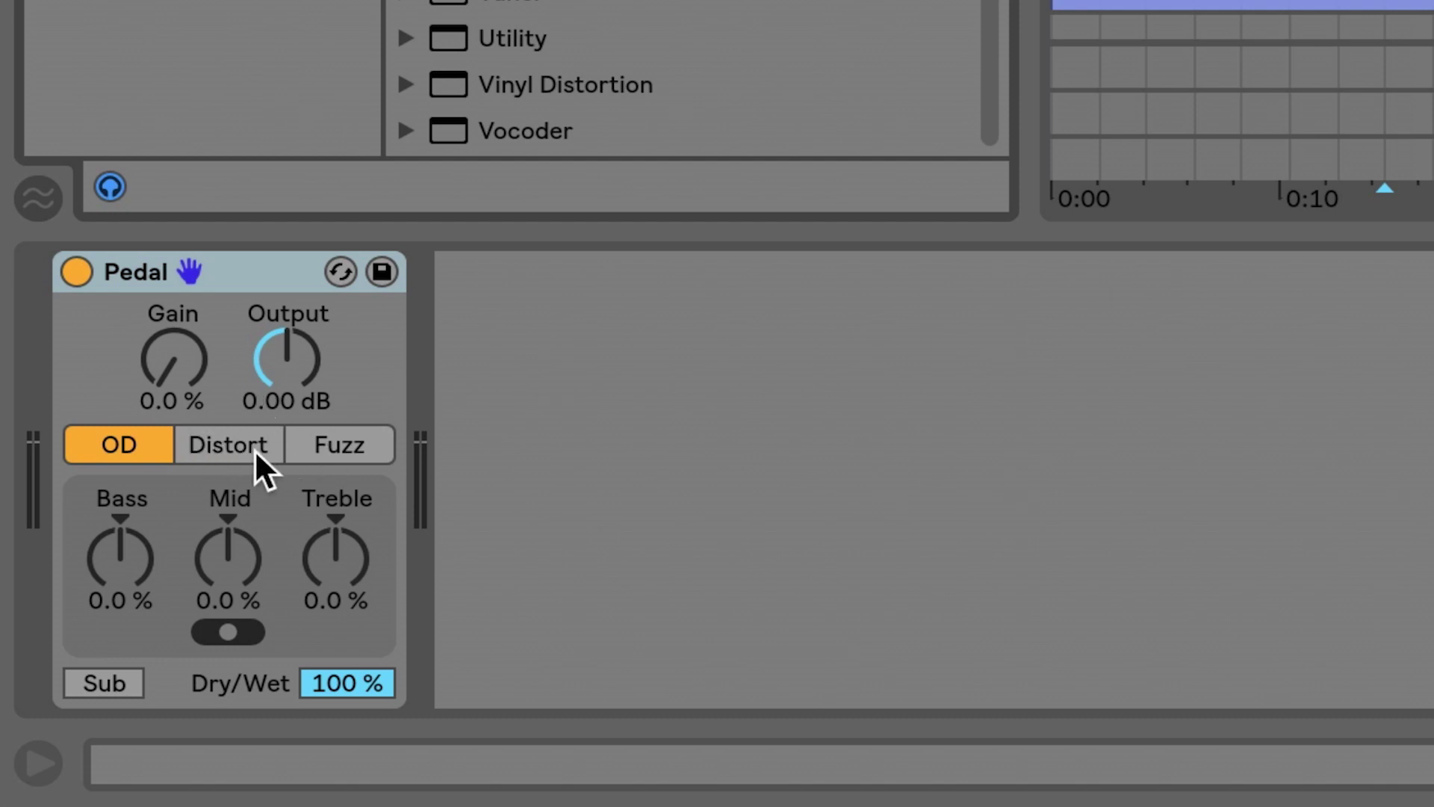
key(space)
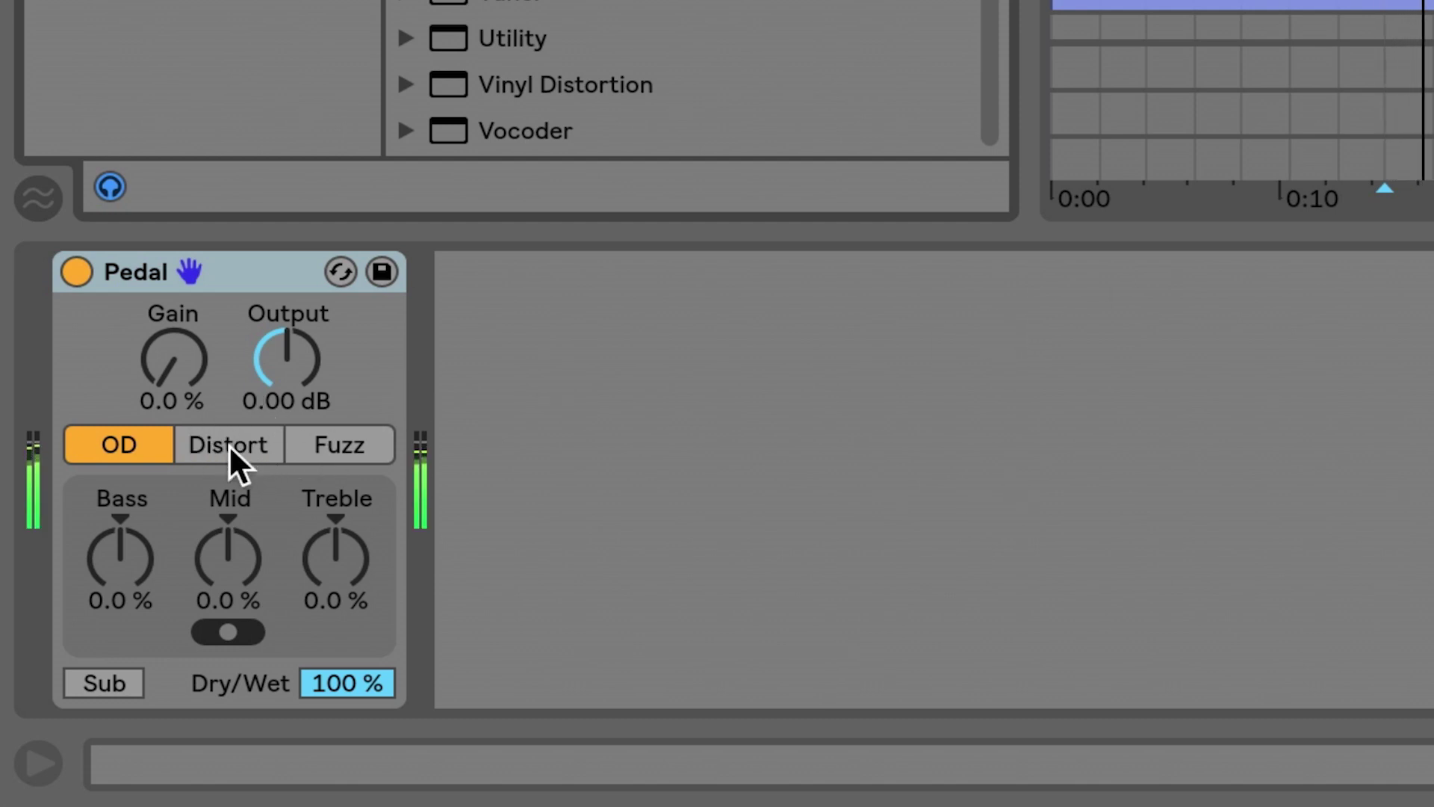
- Set Pedal to Distort with Mid 41%, Treble -25% and Sub enabled
click(228, 444)
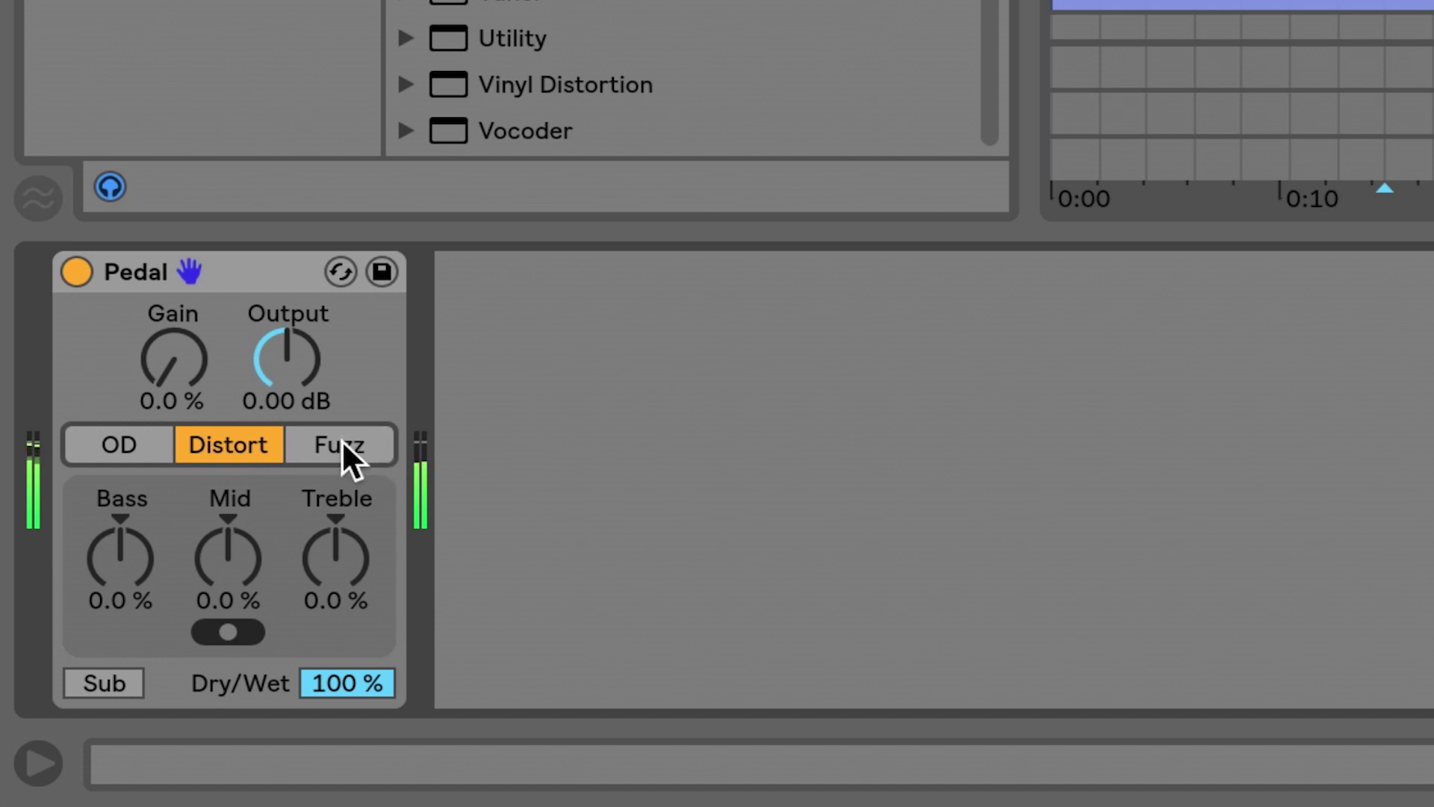
click(343, 442)
click(216, 455)
drag(336, 559, 335, 531)
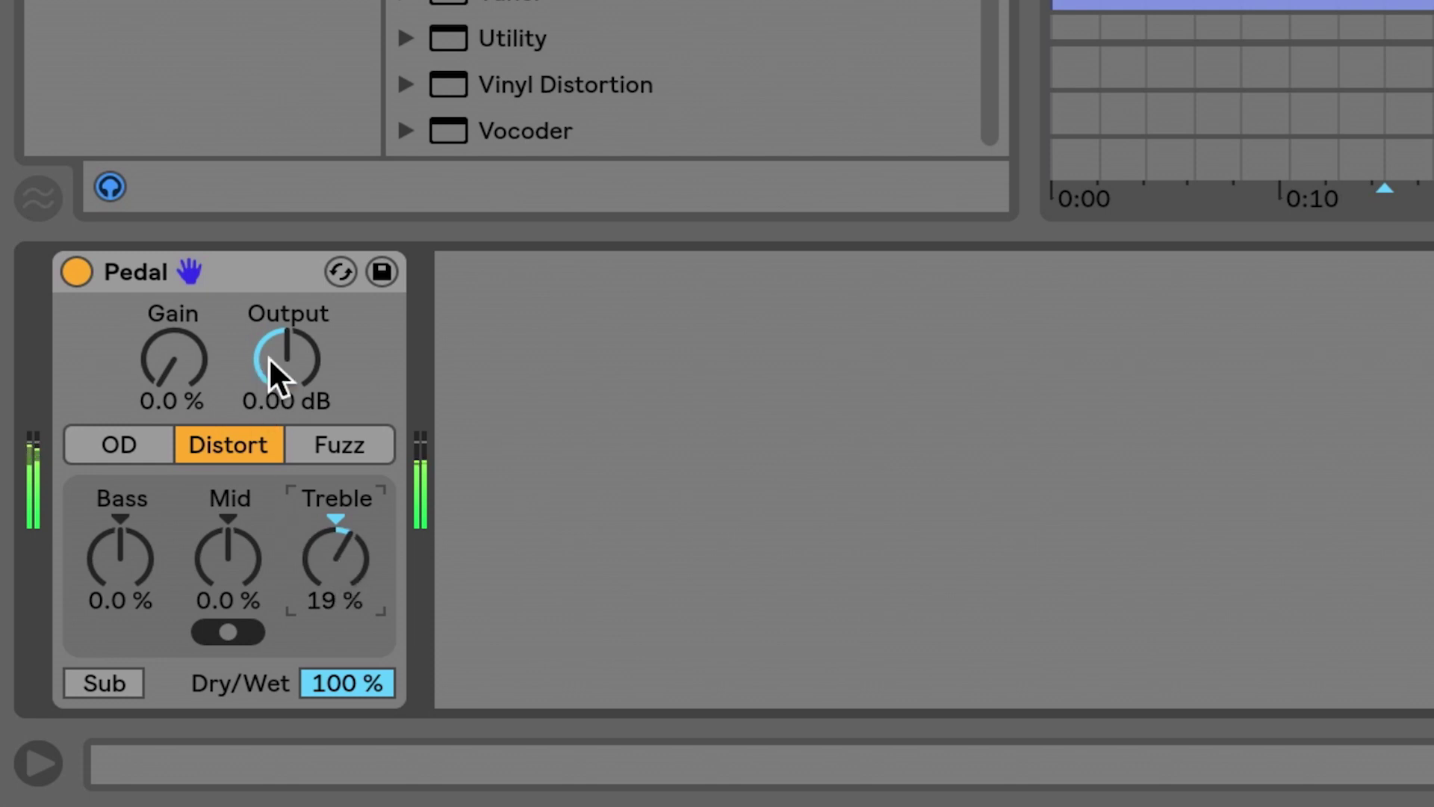
drag(205, 576, 204, 522)
drag(336, 551, 336, 579)
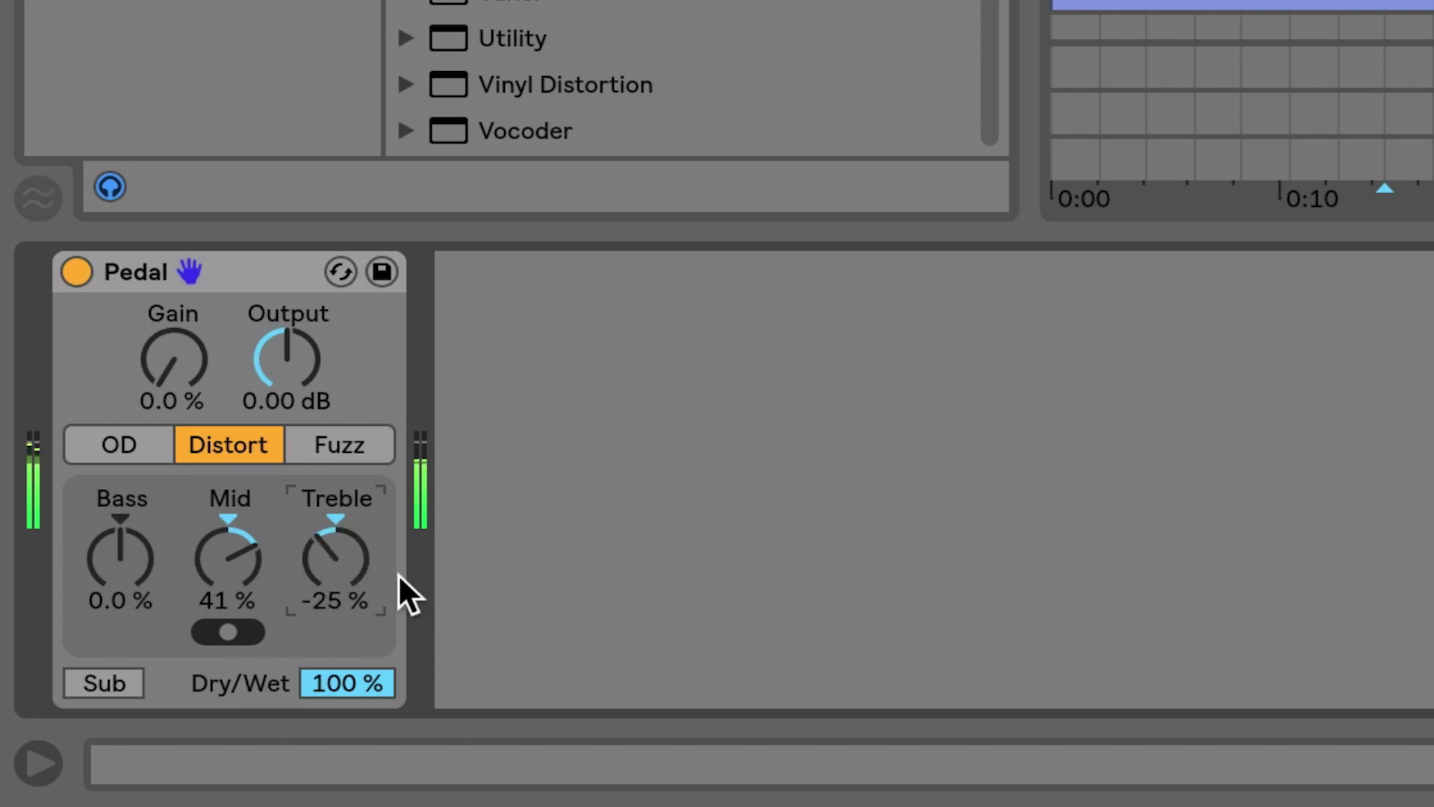
click(106, 676)
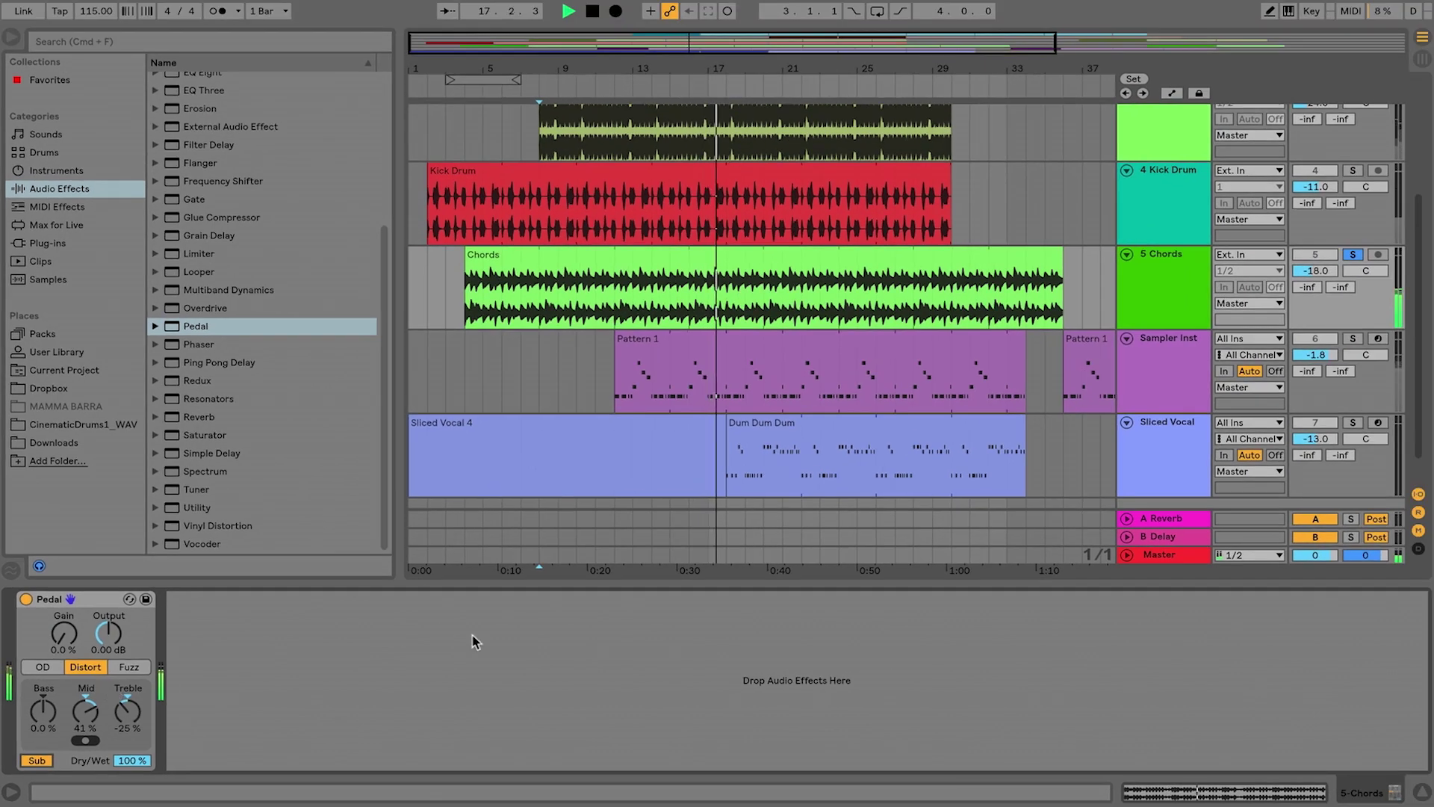
- Unsolo the 5 Chords track and stop playback
click(1353, 255)
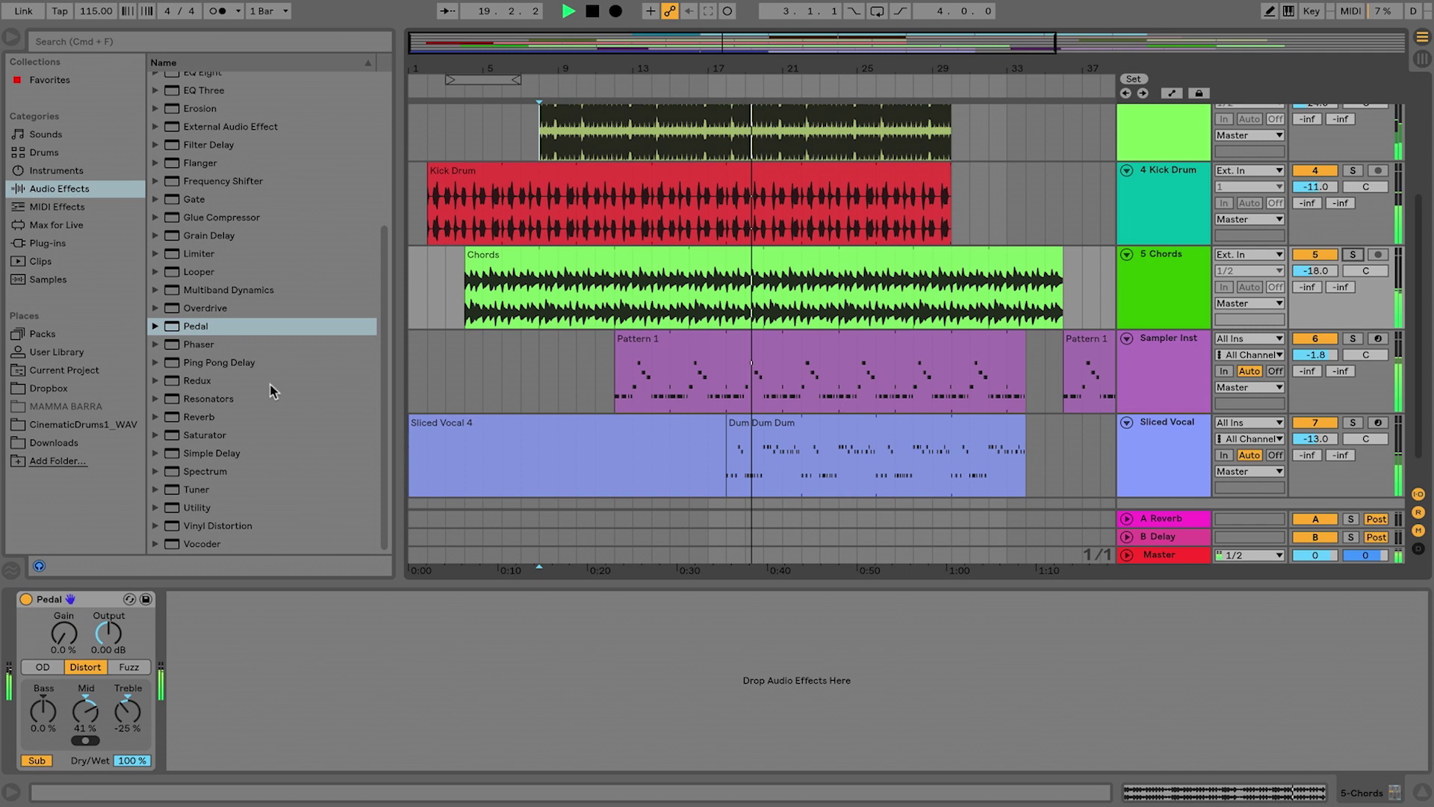
scroll(273, 390, up, 5)
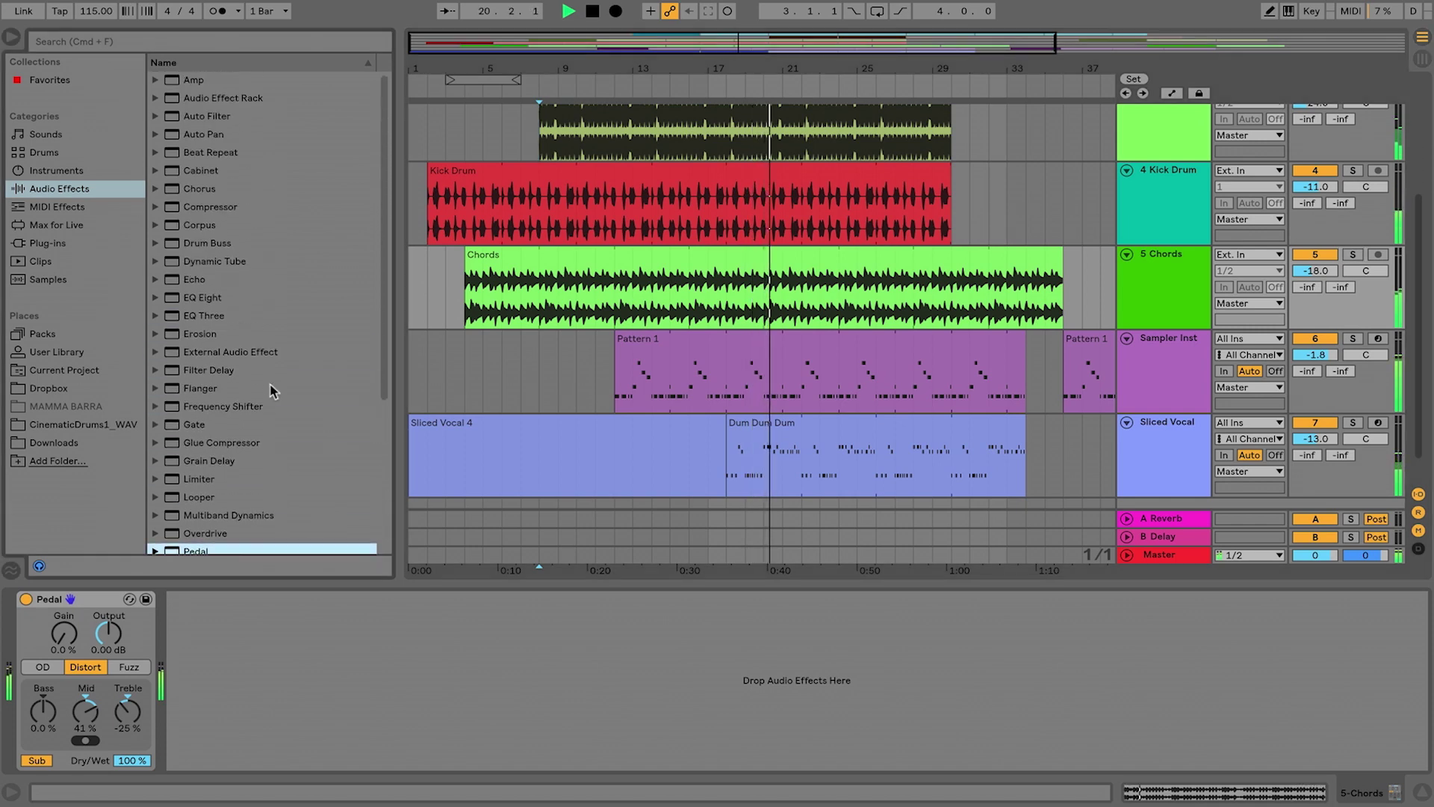
key(space)
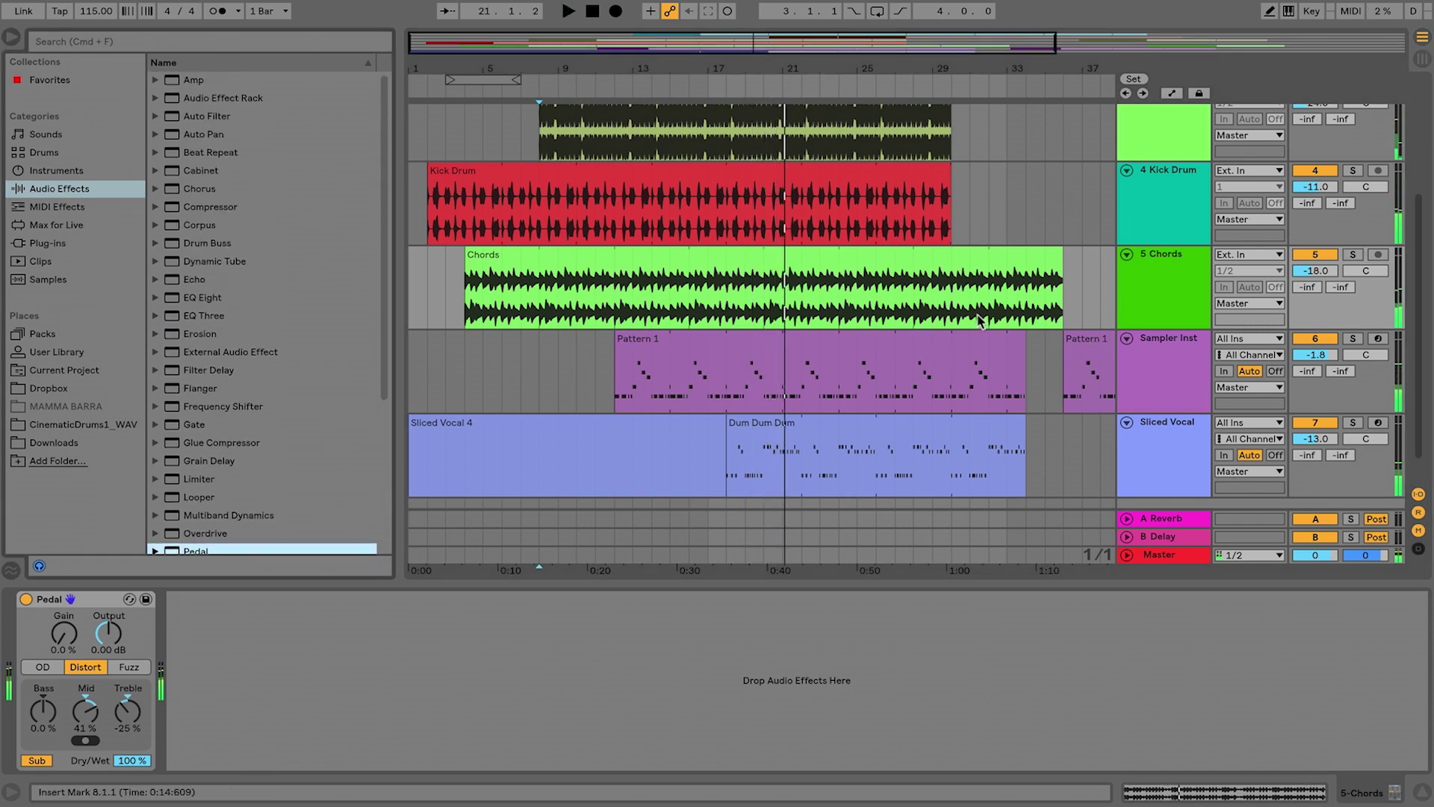
- Add a Reverb to the Sampler Inst track and raise its Dry/Wet
scroll(980, 319, down, 2)
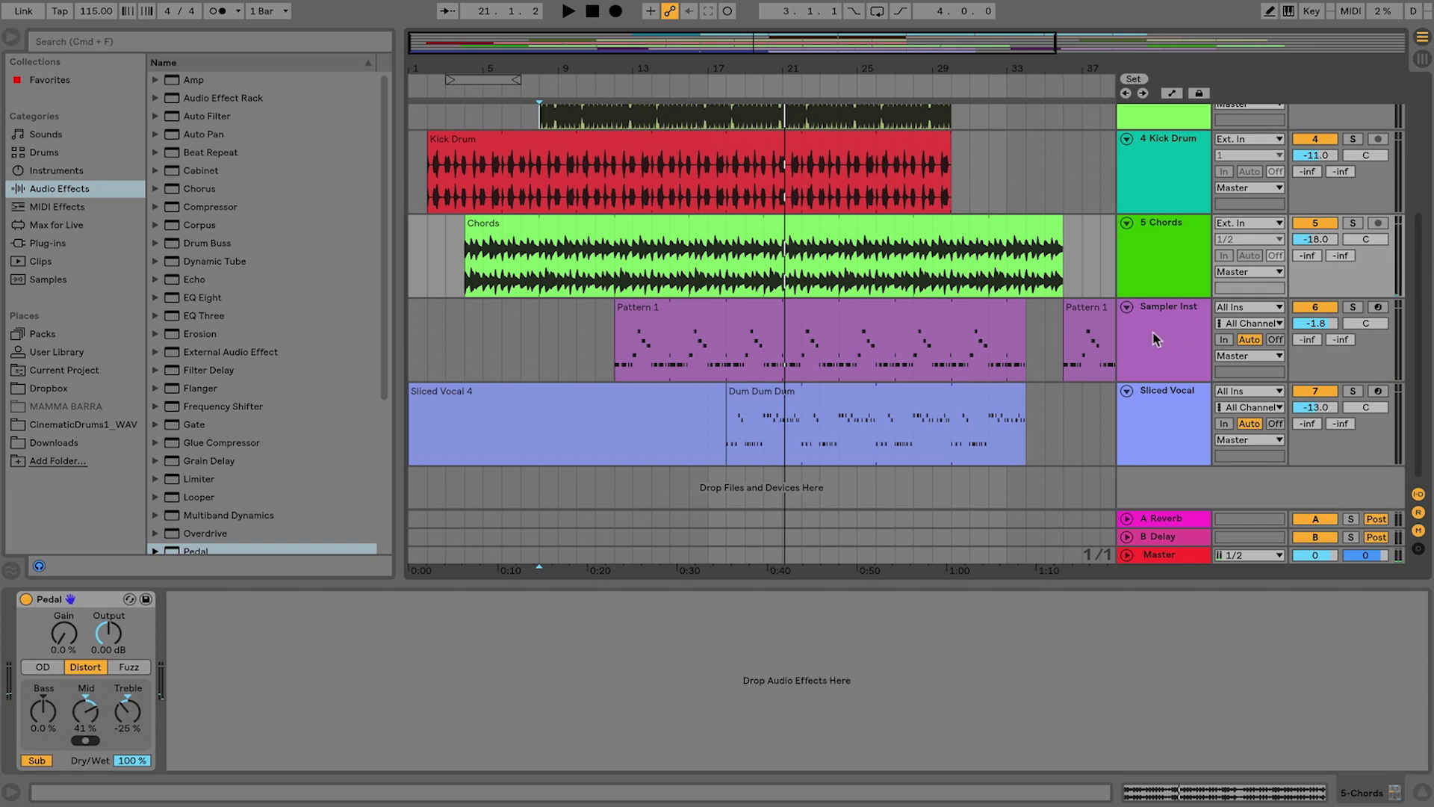
click(1169, 318)
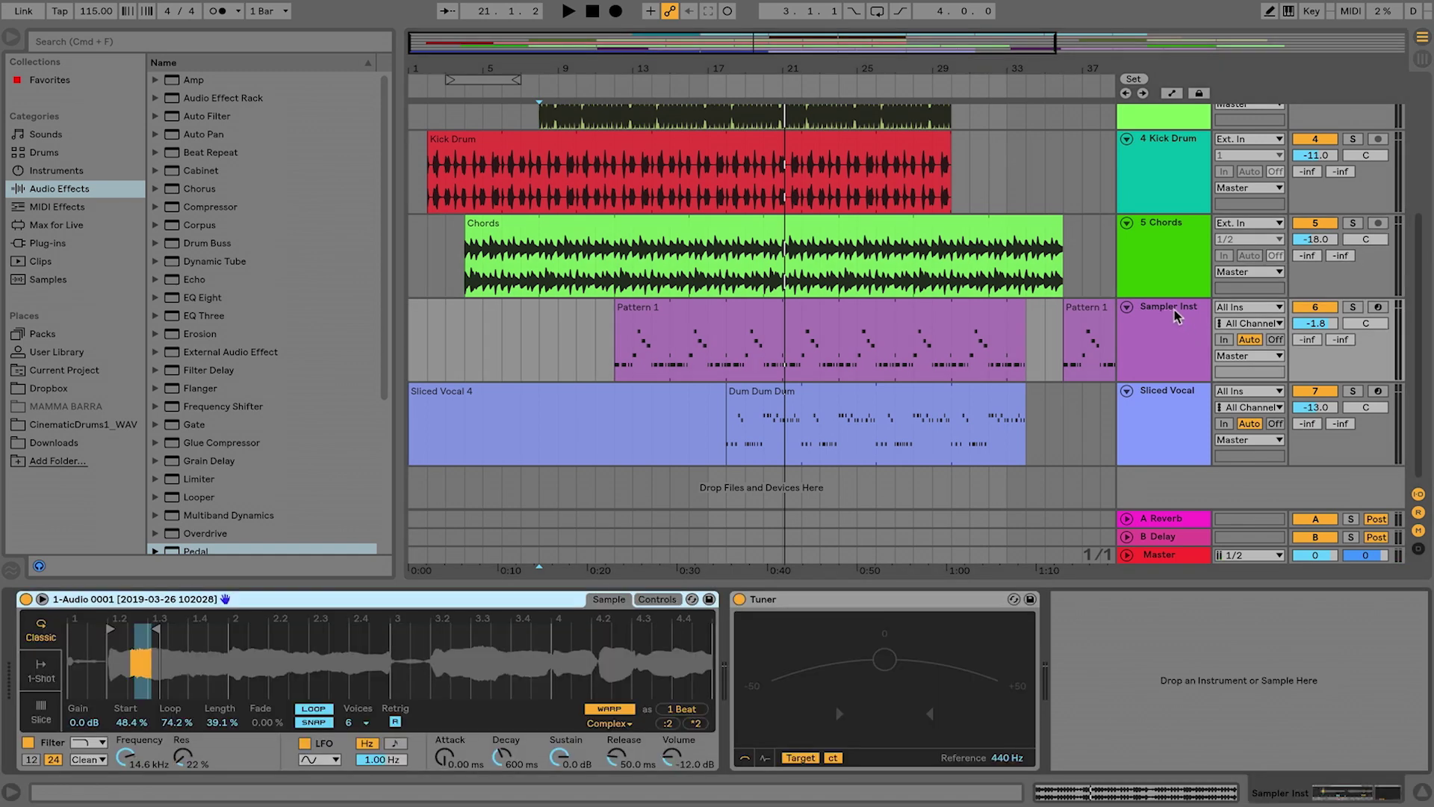
scroll(221, 254, down, 3)
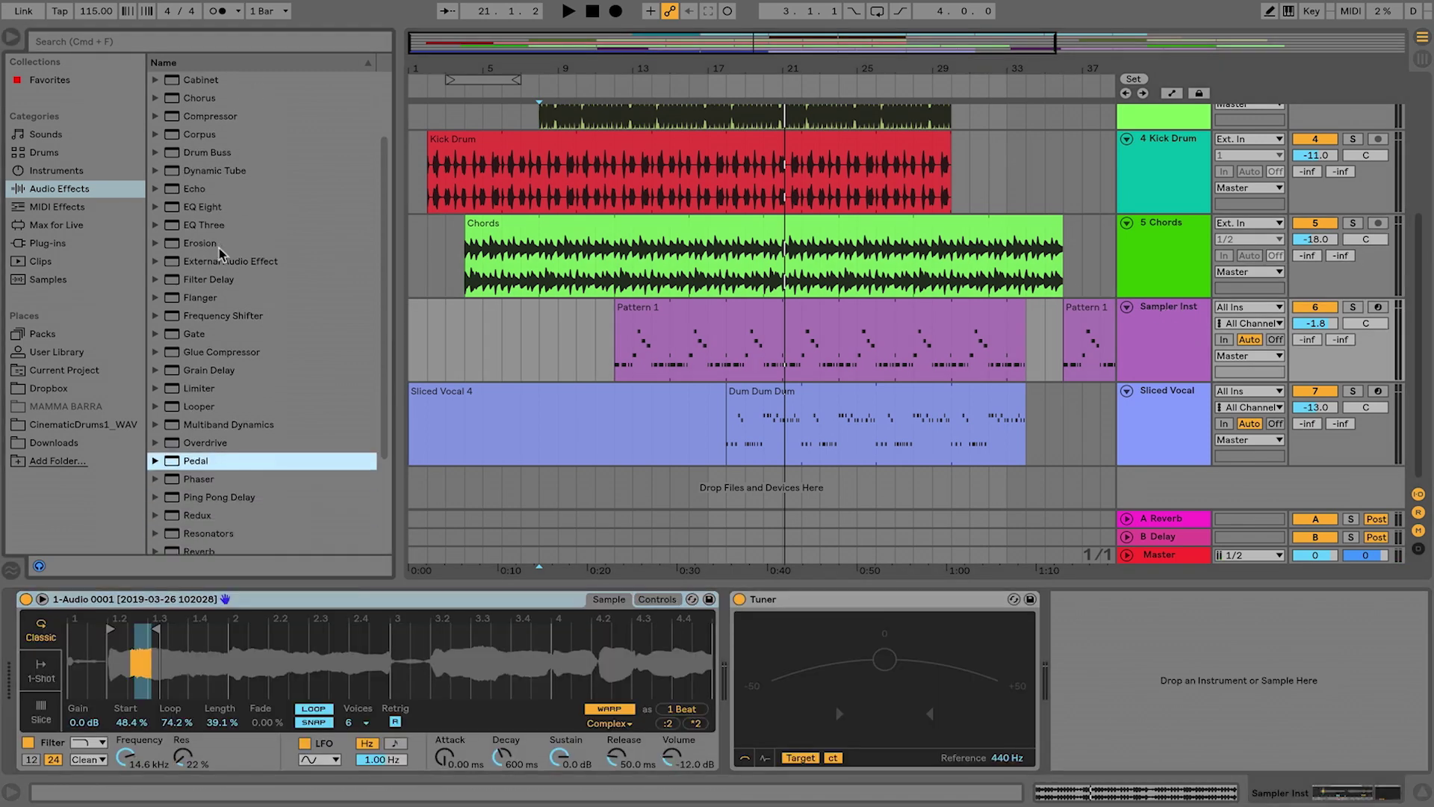
scroll(222, 254, down, 3)
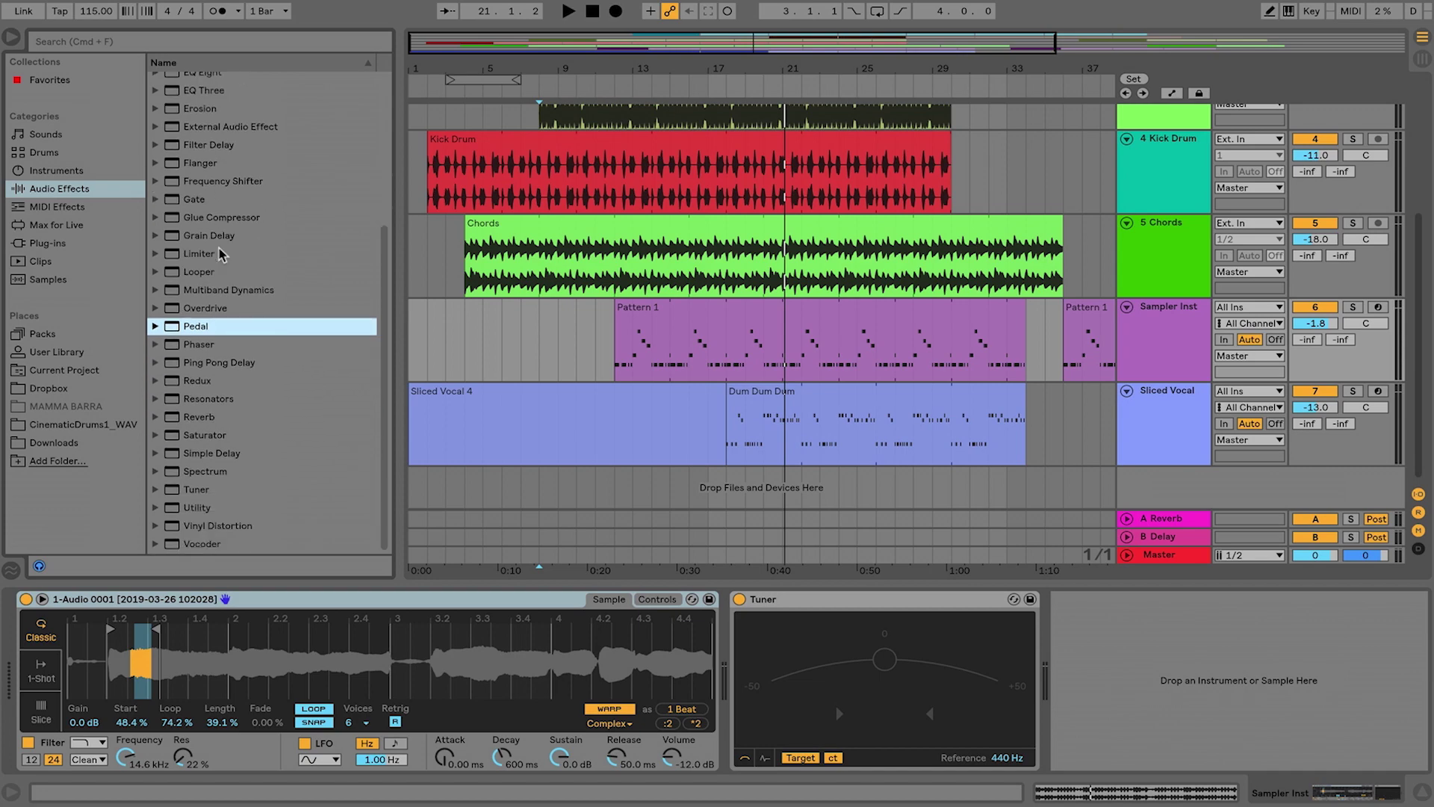
double_click(210, 420)
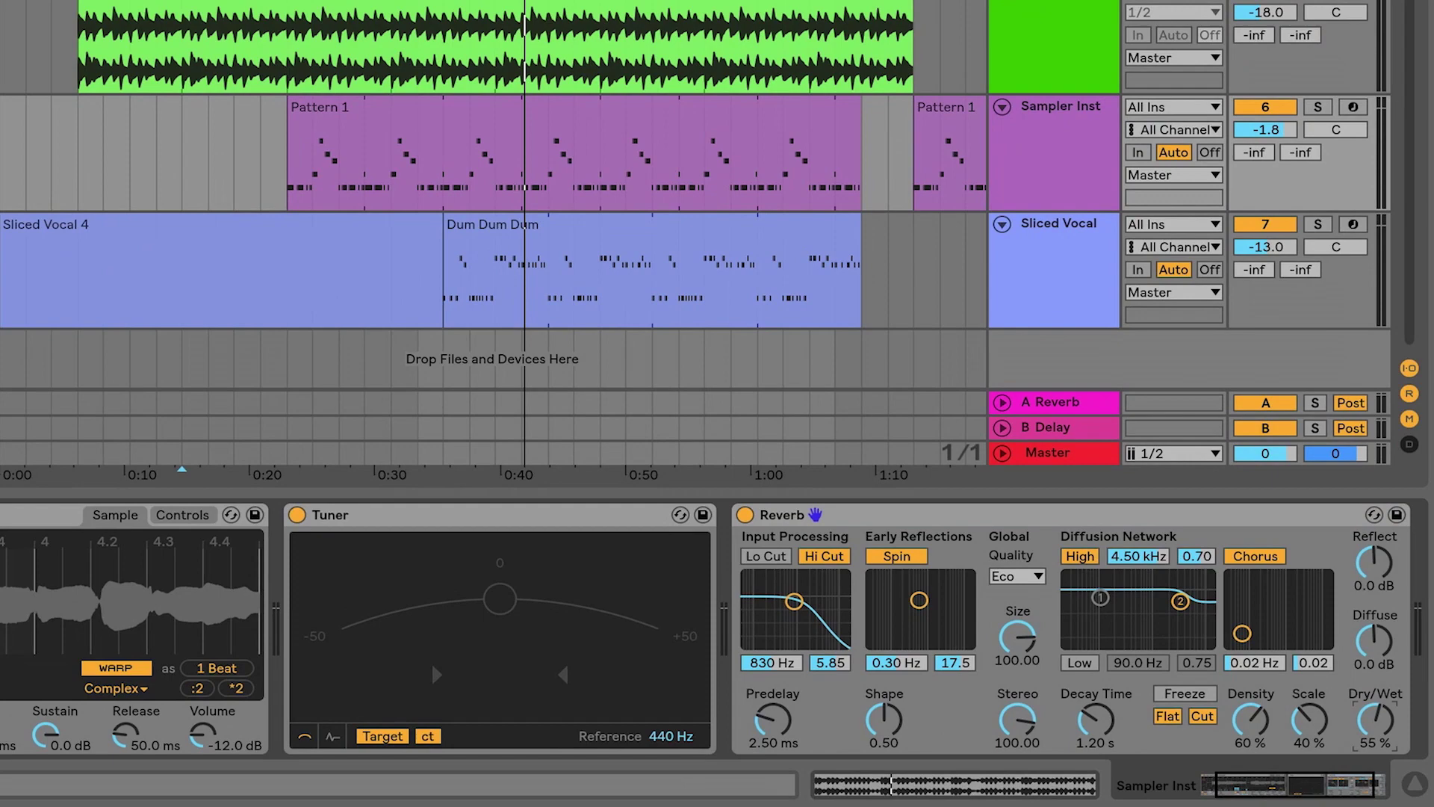
drag(1394, 745, 1362, 751)
- Play from Pattern 1, solo Sampler Inst, push Dry/Wet to about 90%, then unsolo
click(291, 206)
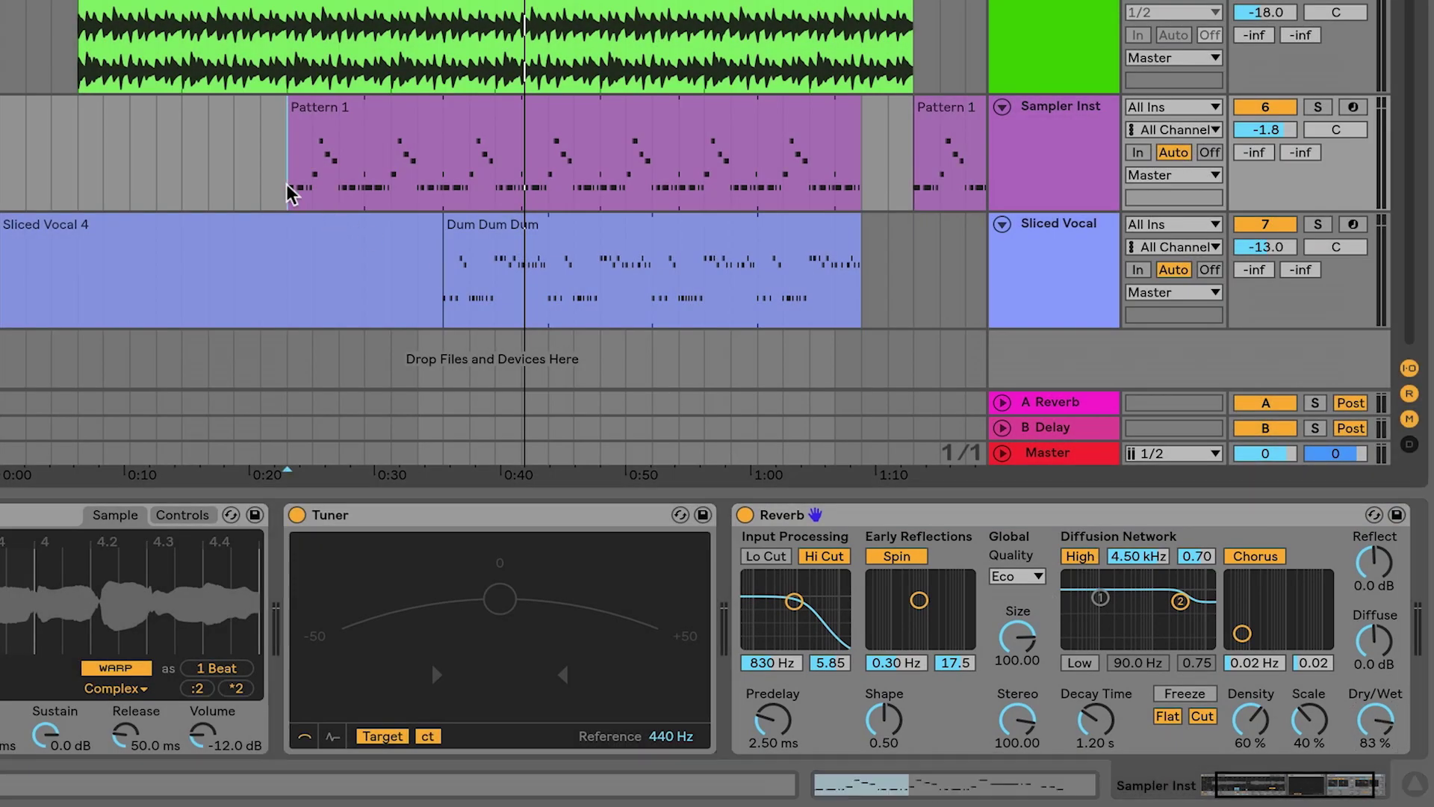
key(space)
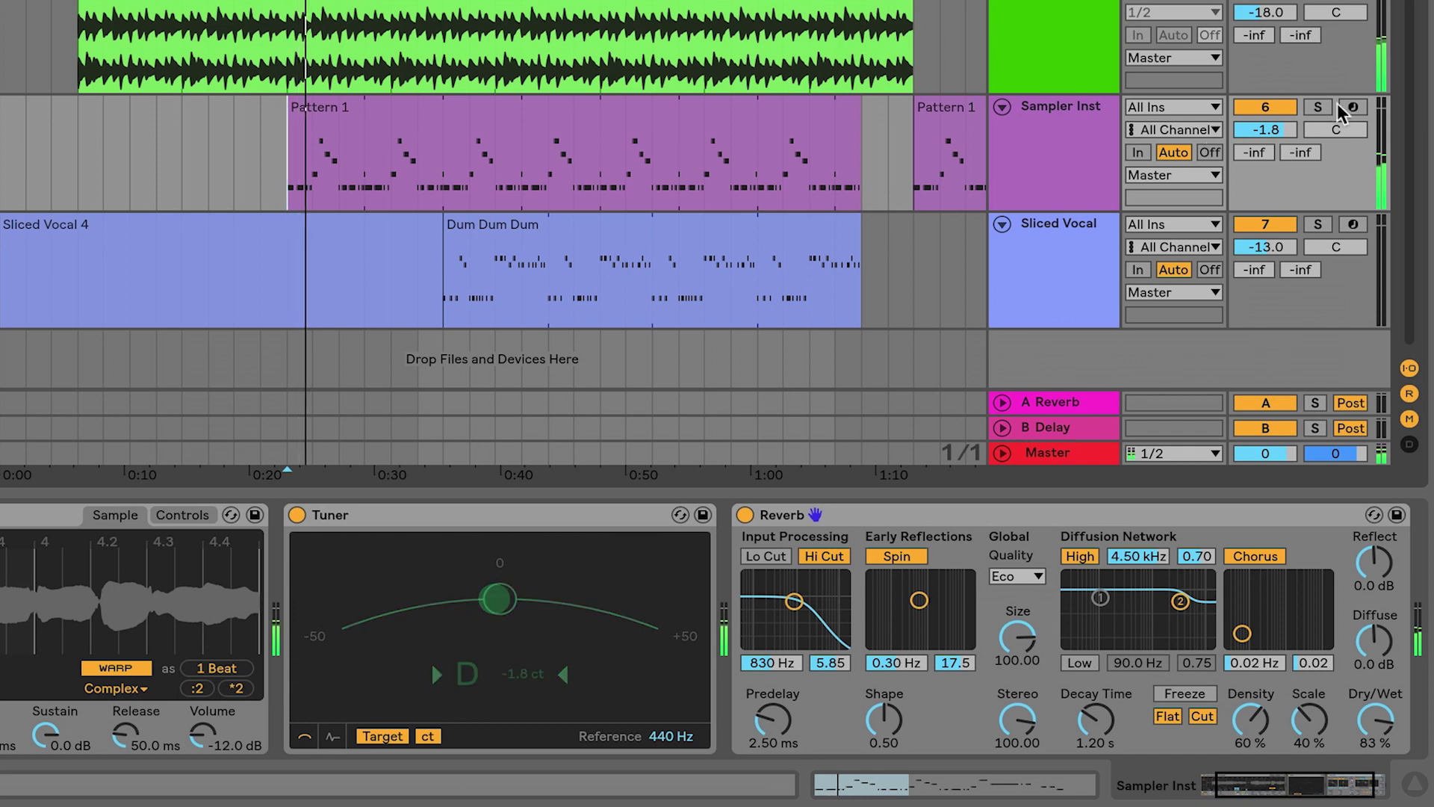
click(1315, 107)
drag(1373, 723, 1373, 713)
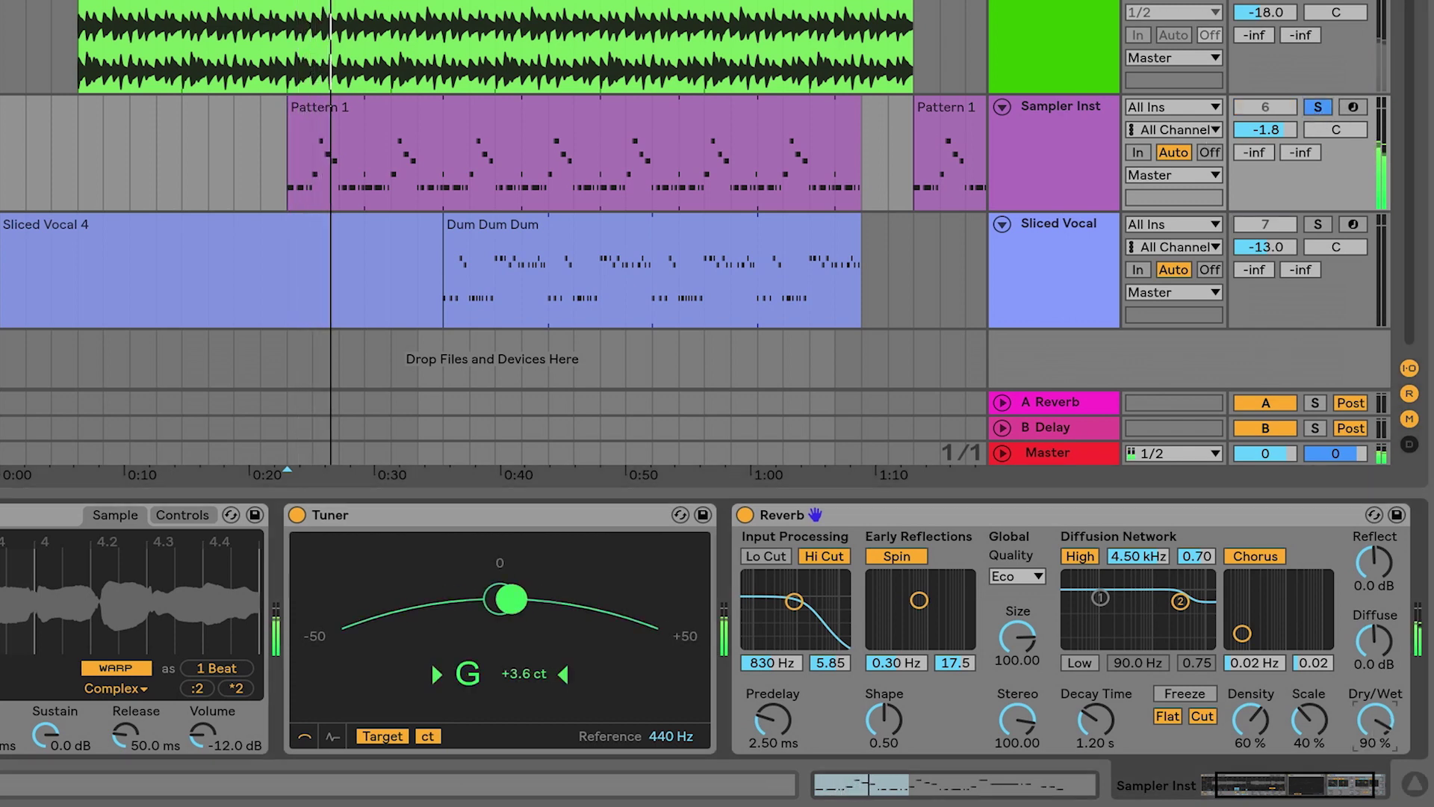
click(1315, 105)
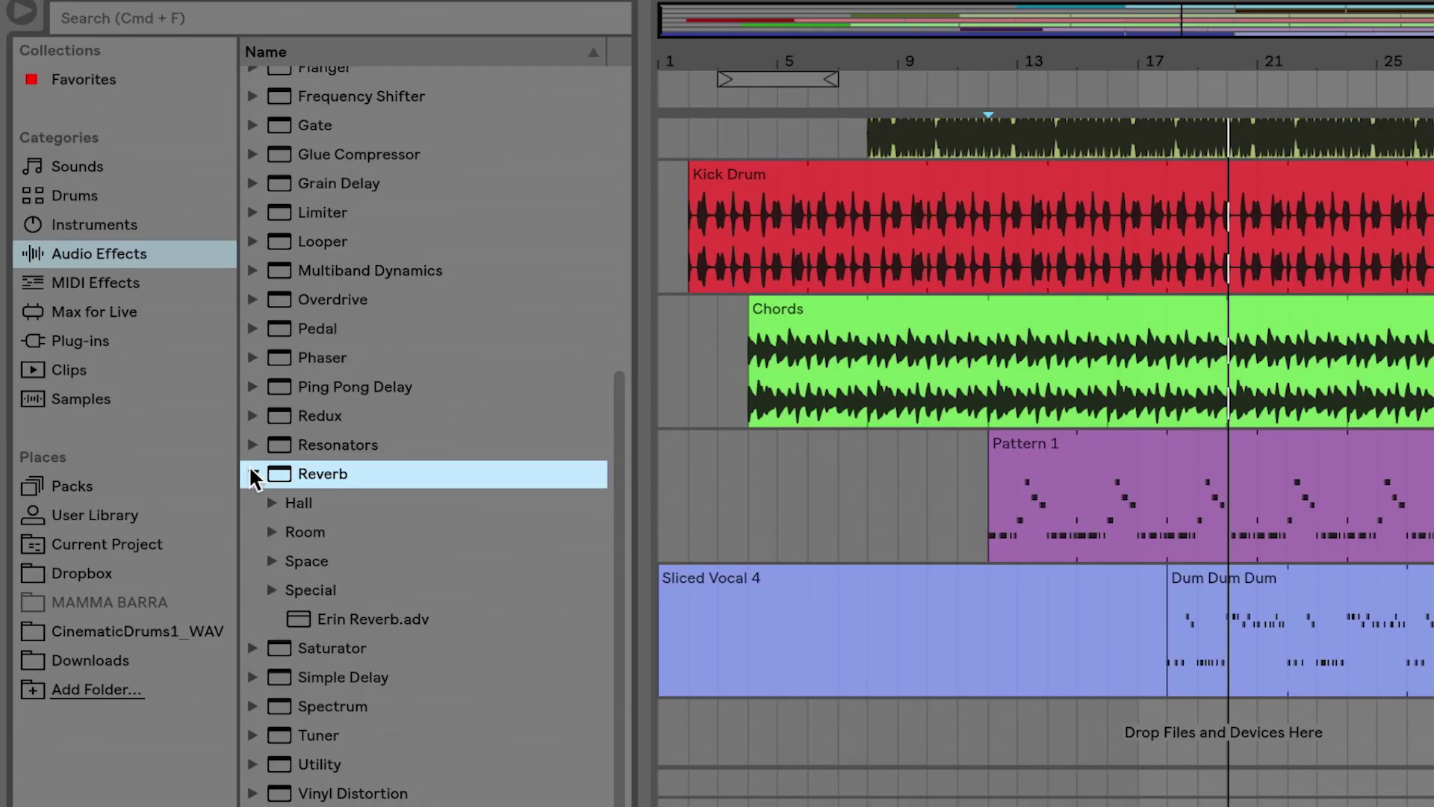
- Expand Reverb > Room in the browser and load Garage.adv onto Sliced Vocal
click(253, 474)
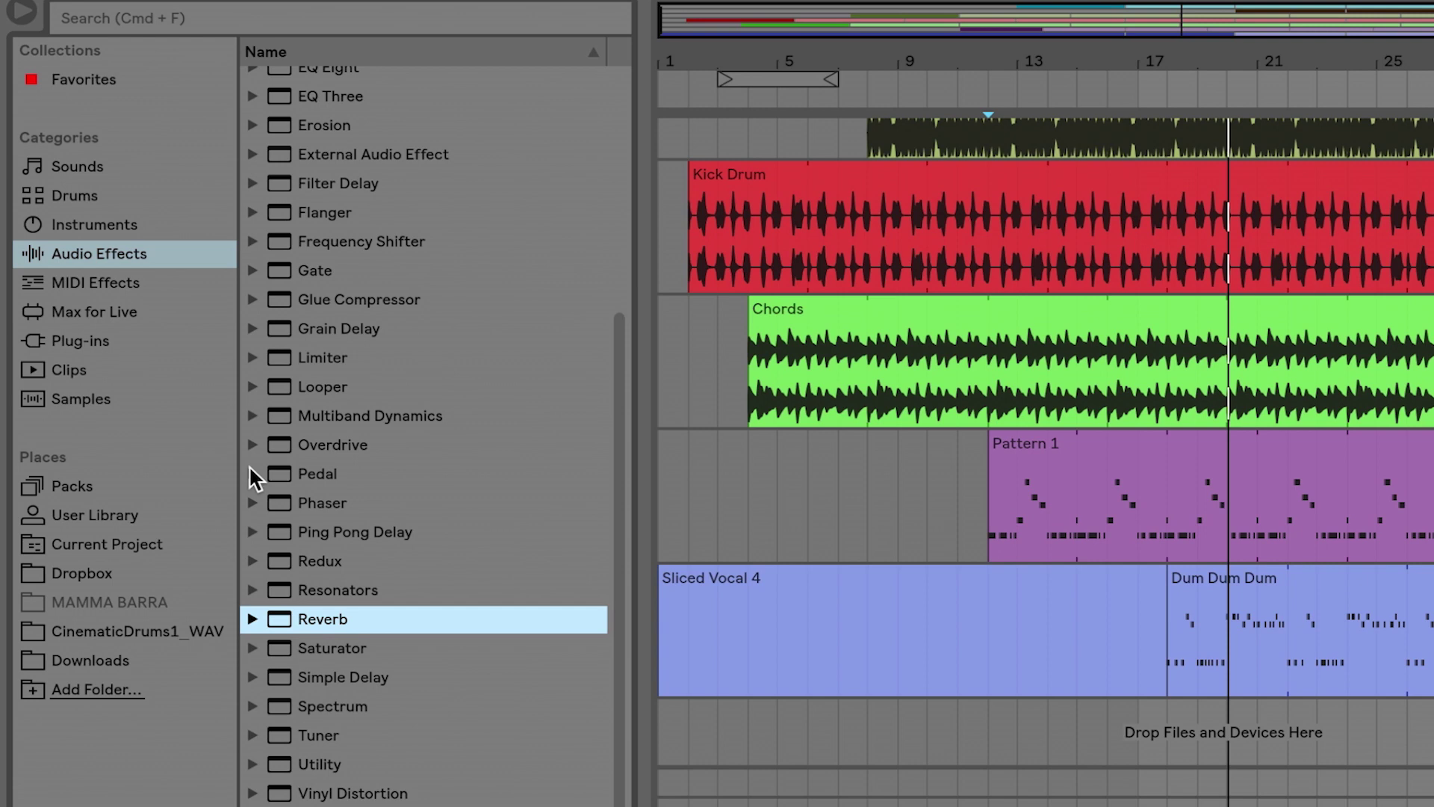
click(246, 620)
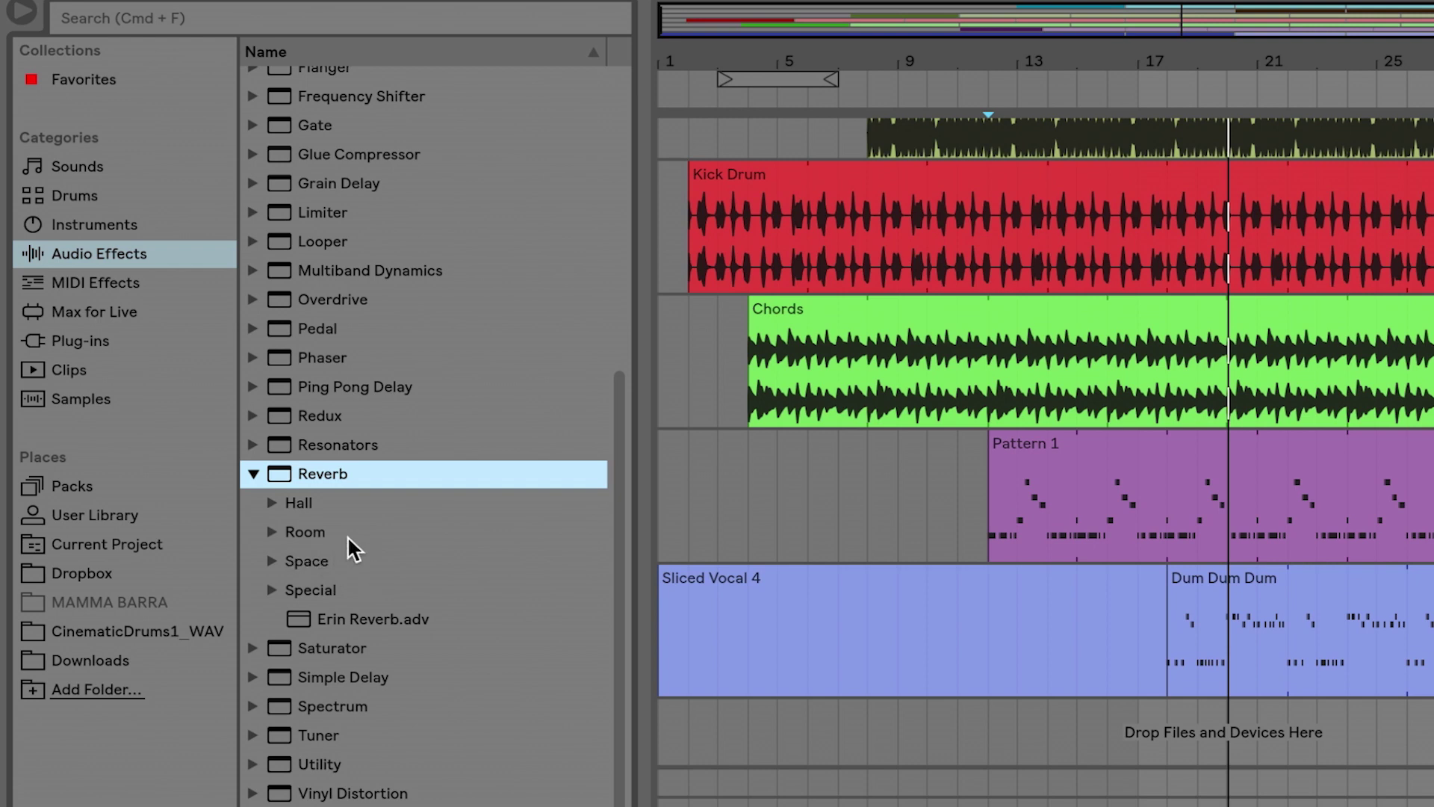
click(271, 526)
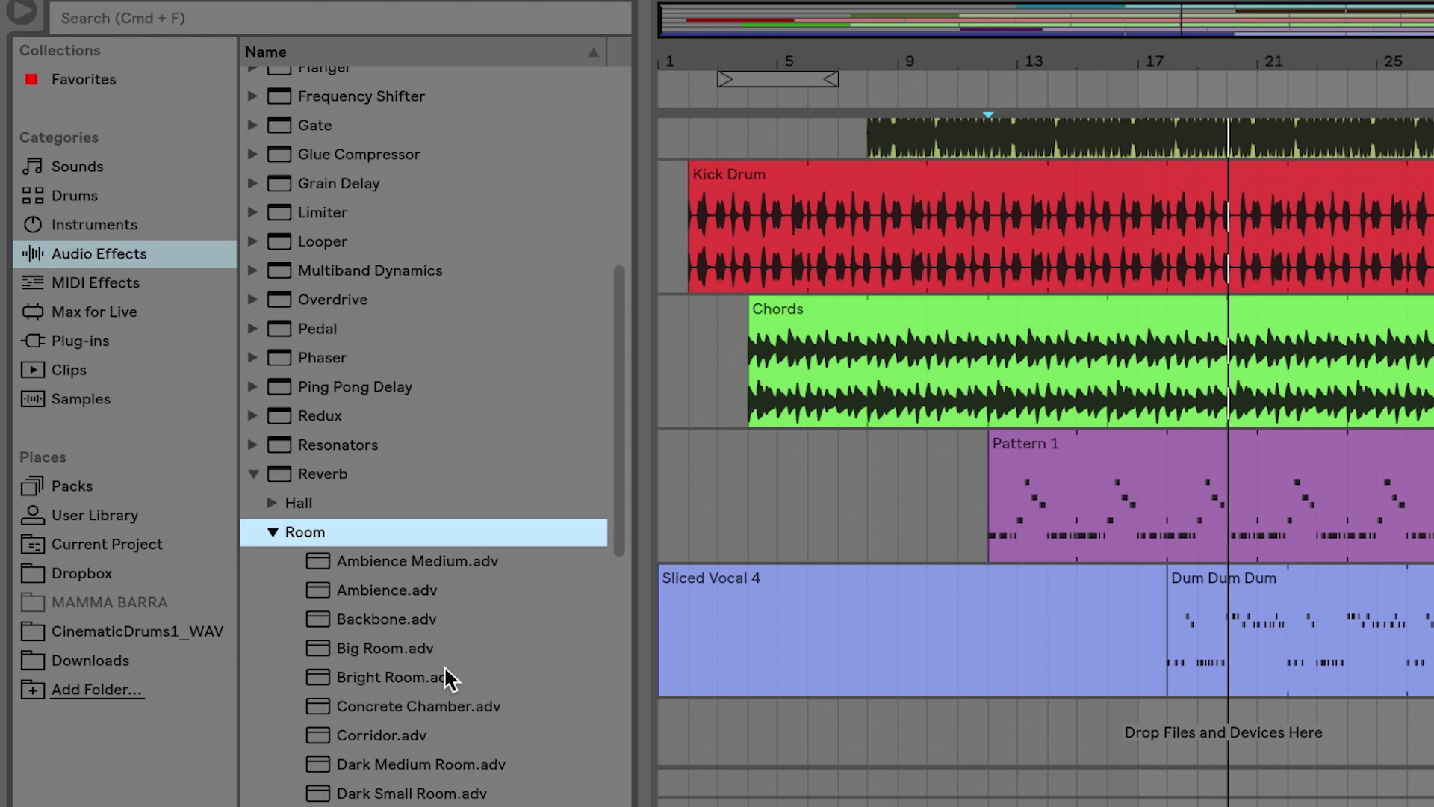
scroll(444, 665, down, 5)
scroll(445, 665, down, 3)
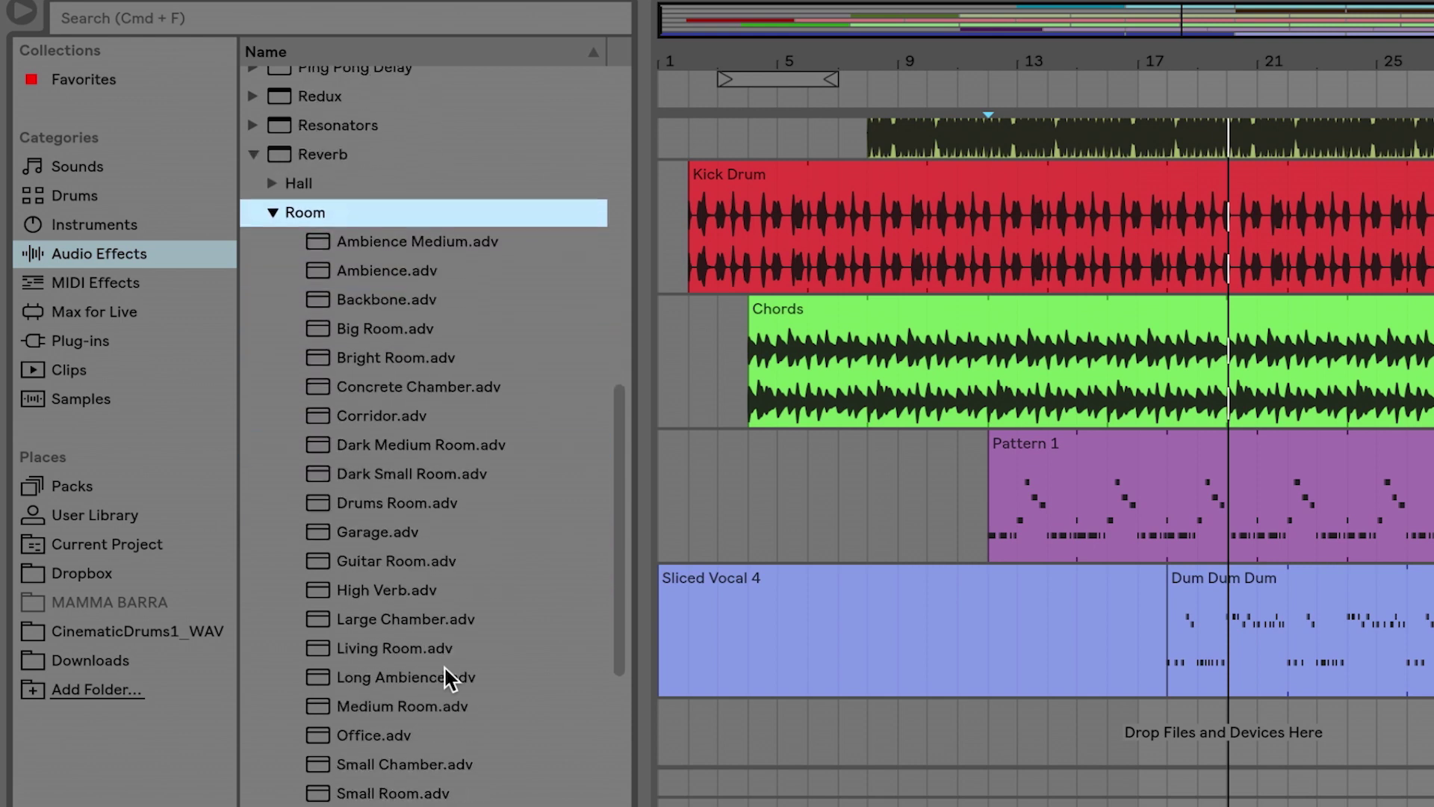
click(374, 526)
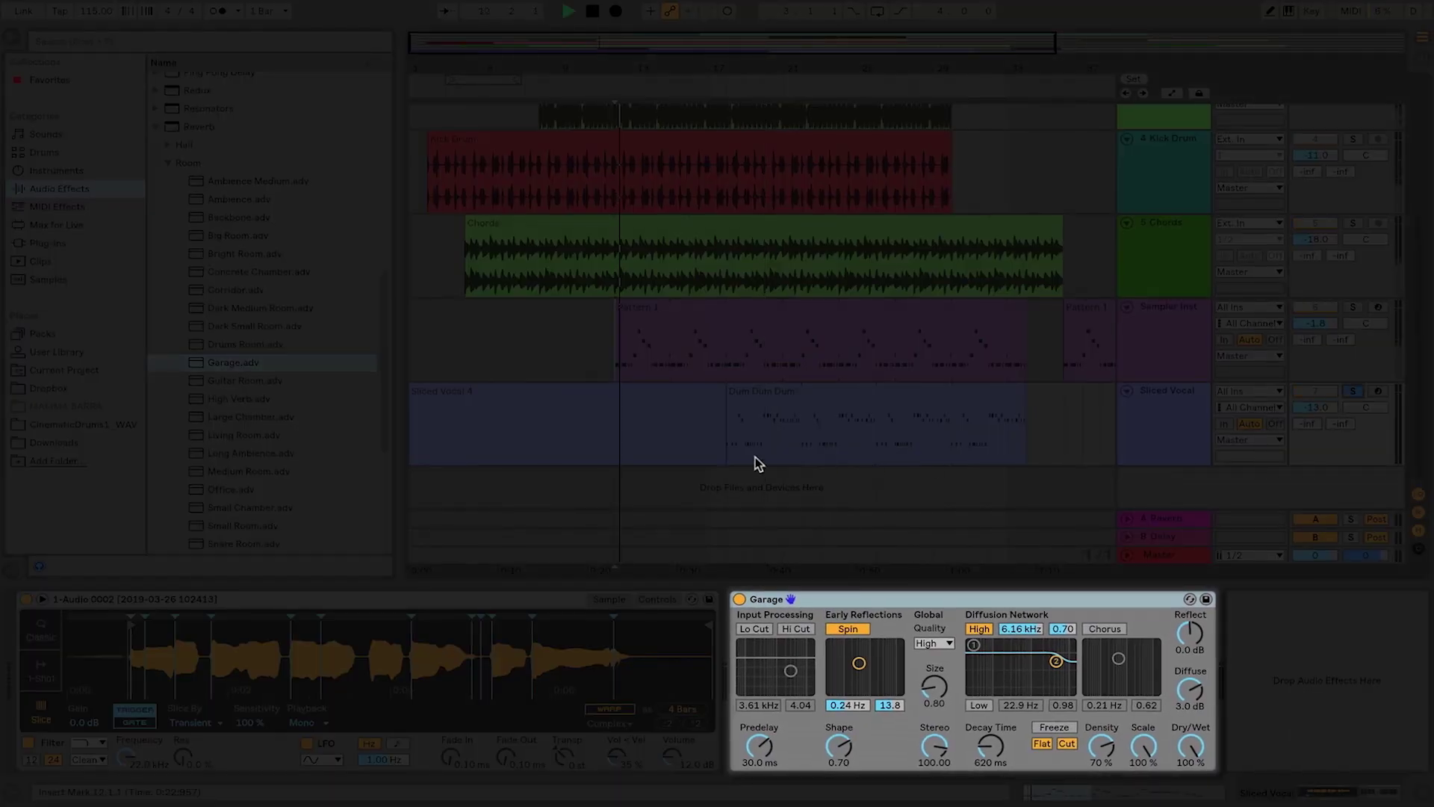
- From bar 18, unsolo Sliced Vocal, set its volume to -9.0 dB, and stop playback
click(730, 445)
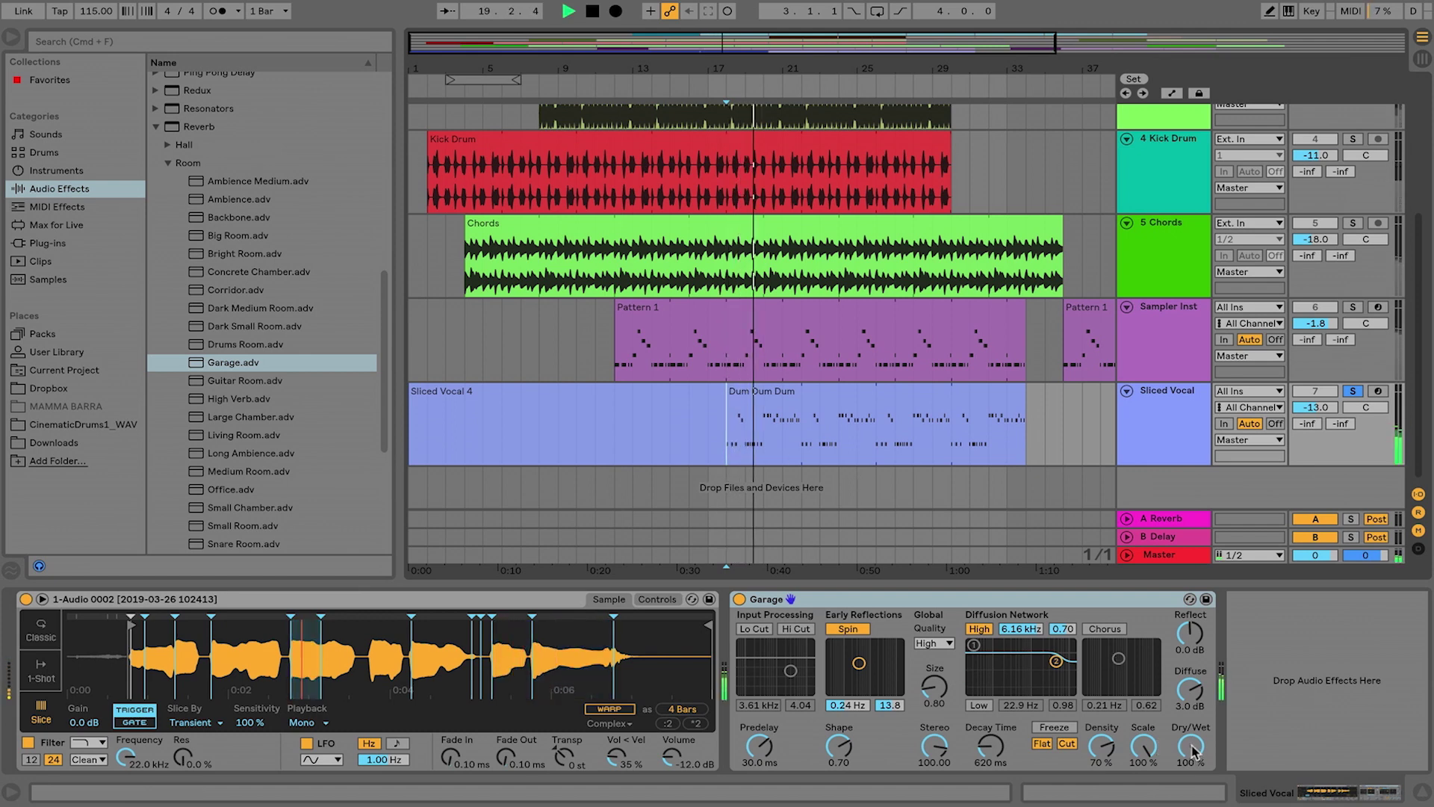
click(1353, 391)
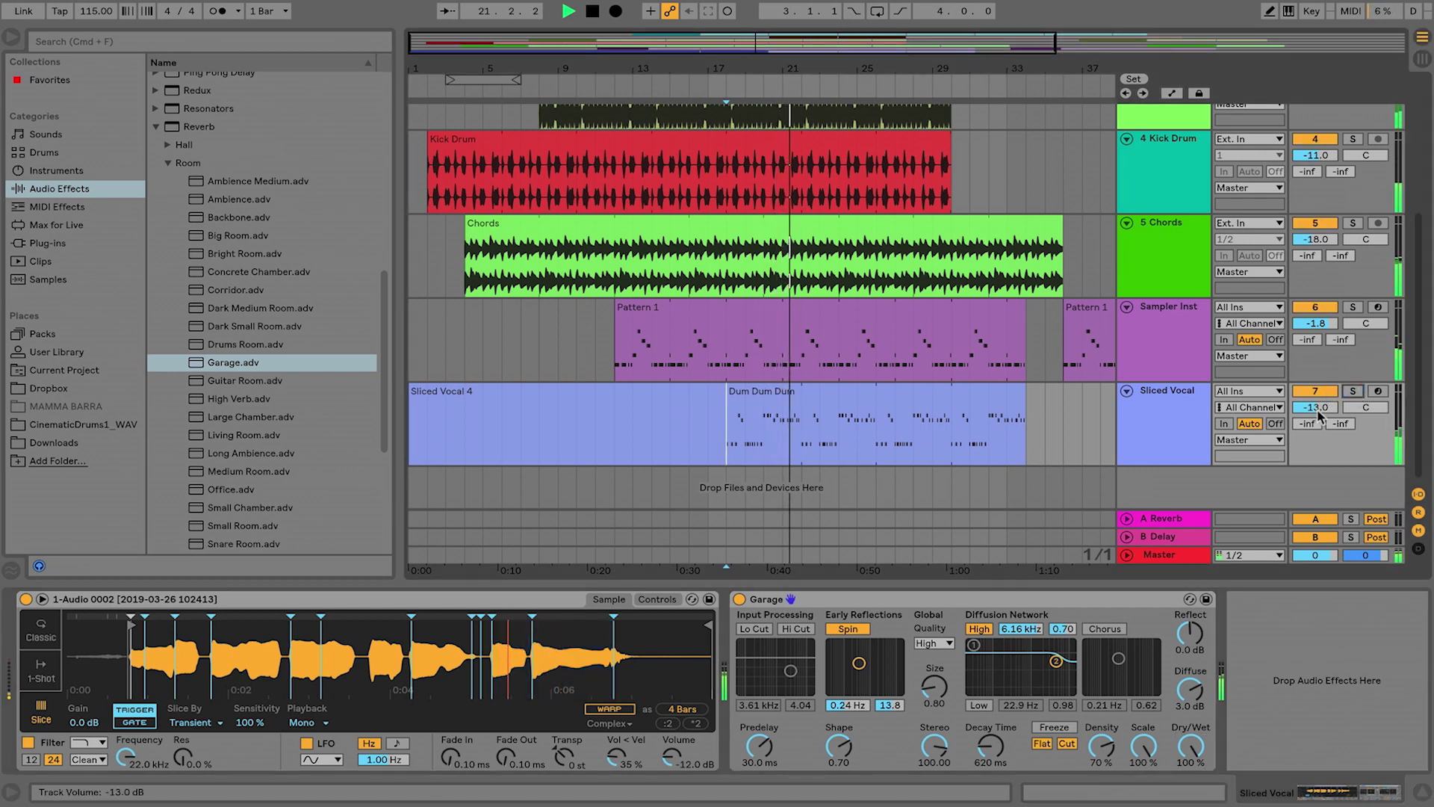
drag(1315, 407, 1315, 388)
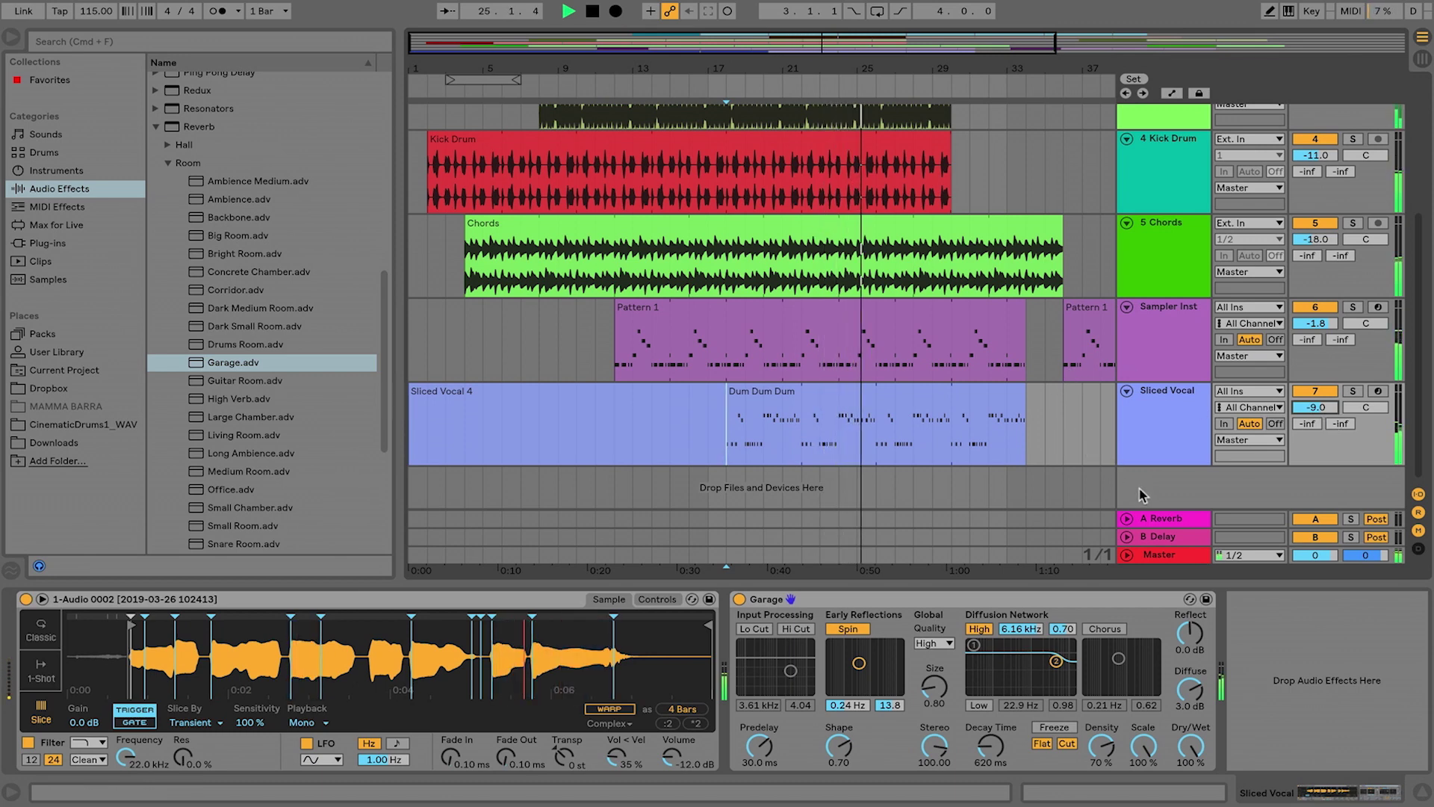
key(space)
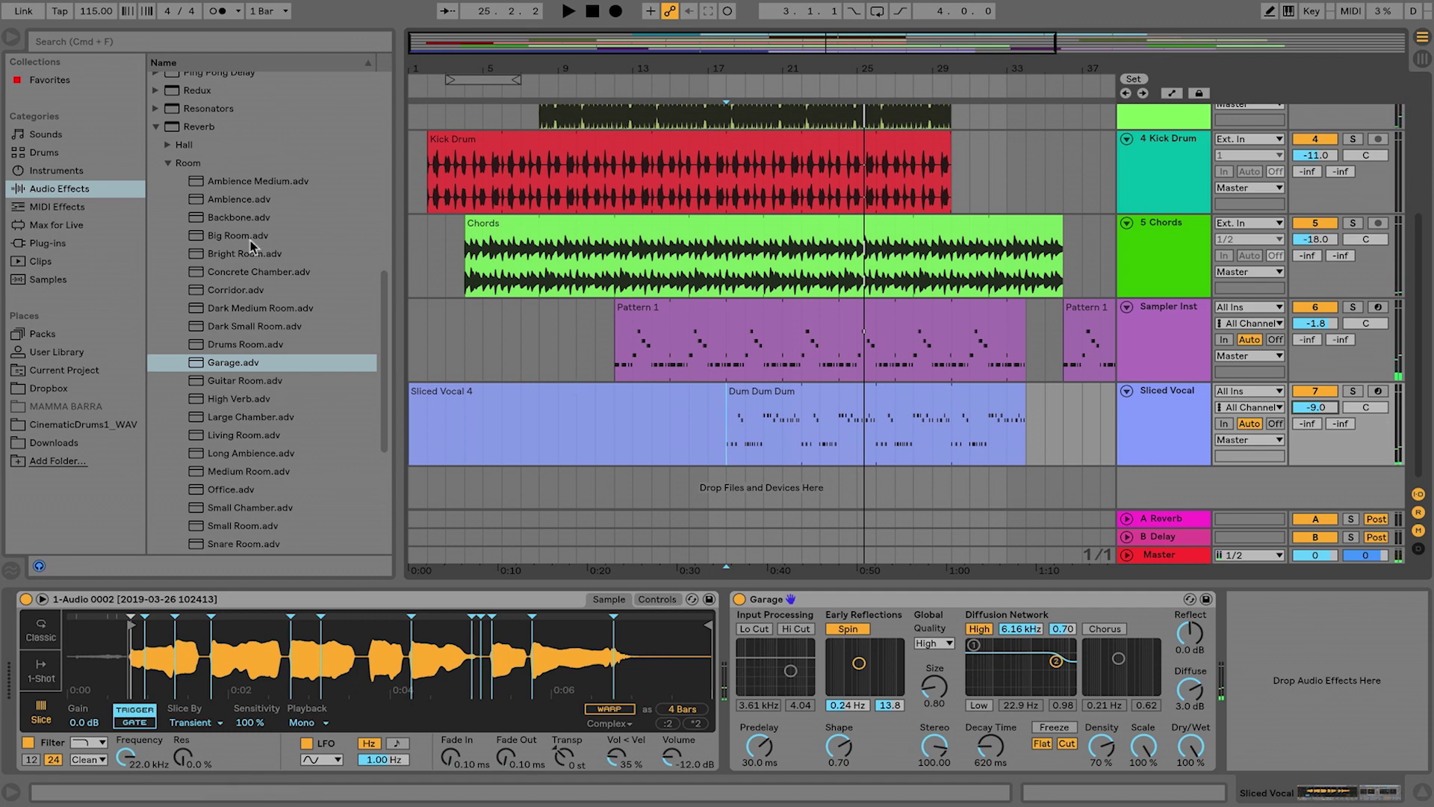
- Collapse the Reverb folder and scroll the arrangement back to the top tracks at bar 1
click(155, 127)
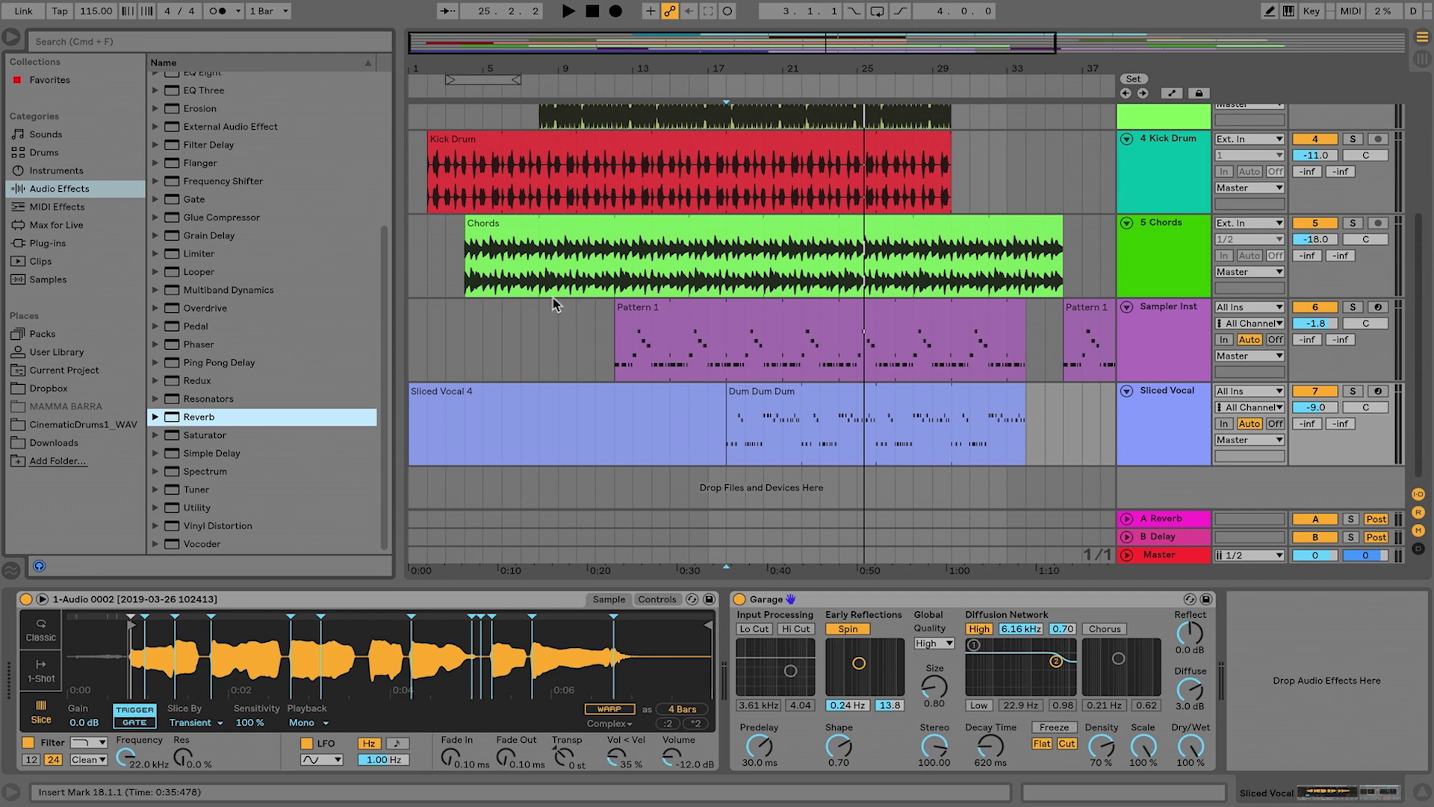
scroll(591, 320, up, 3)
scroll(590, 320, right, 10)
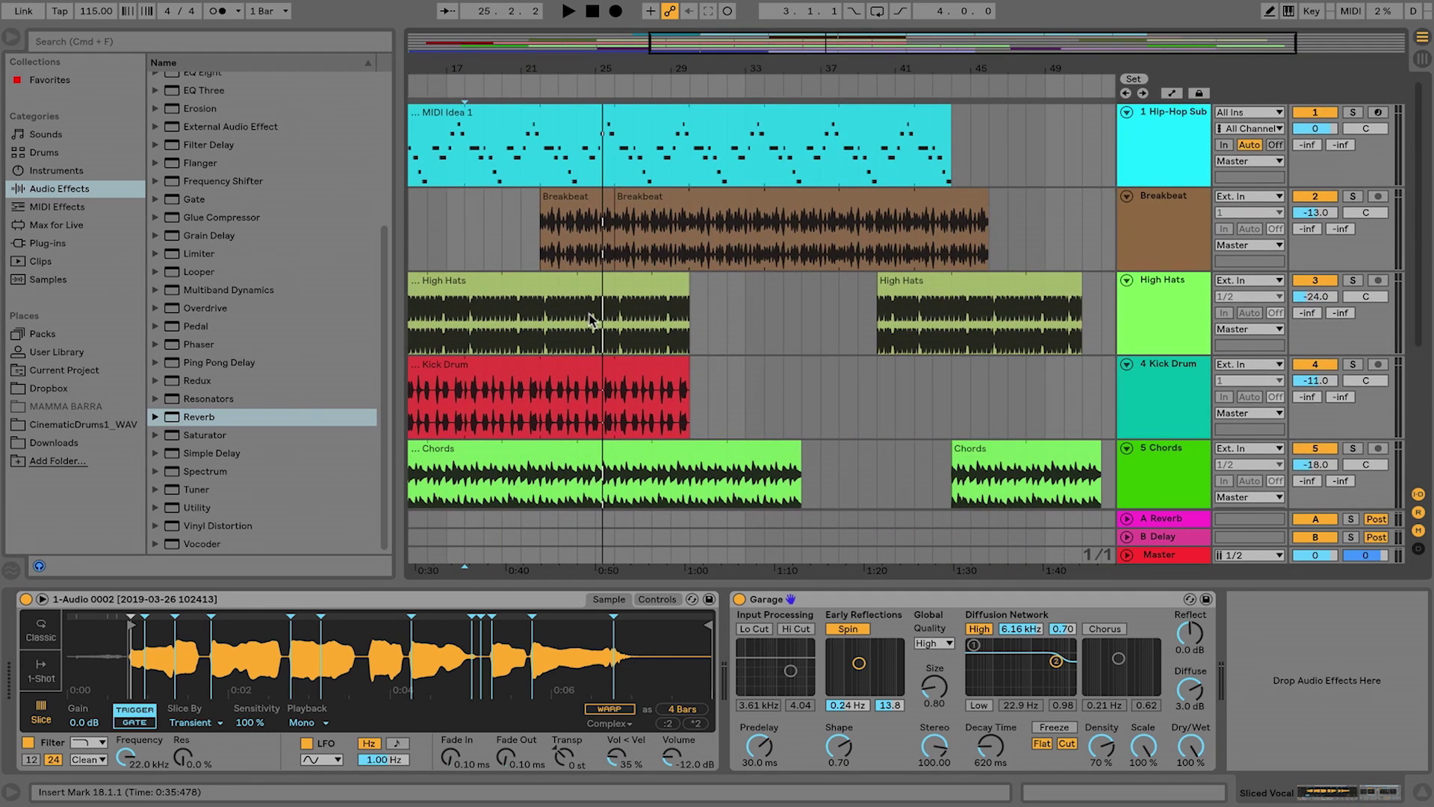
scroll(590, 320, up, 1)
scroll(590, 320, left, 10)
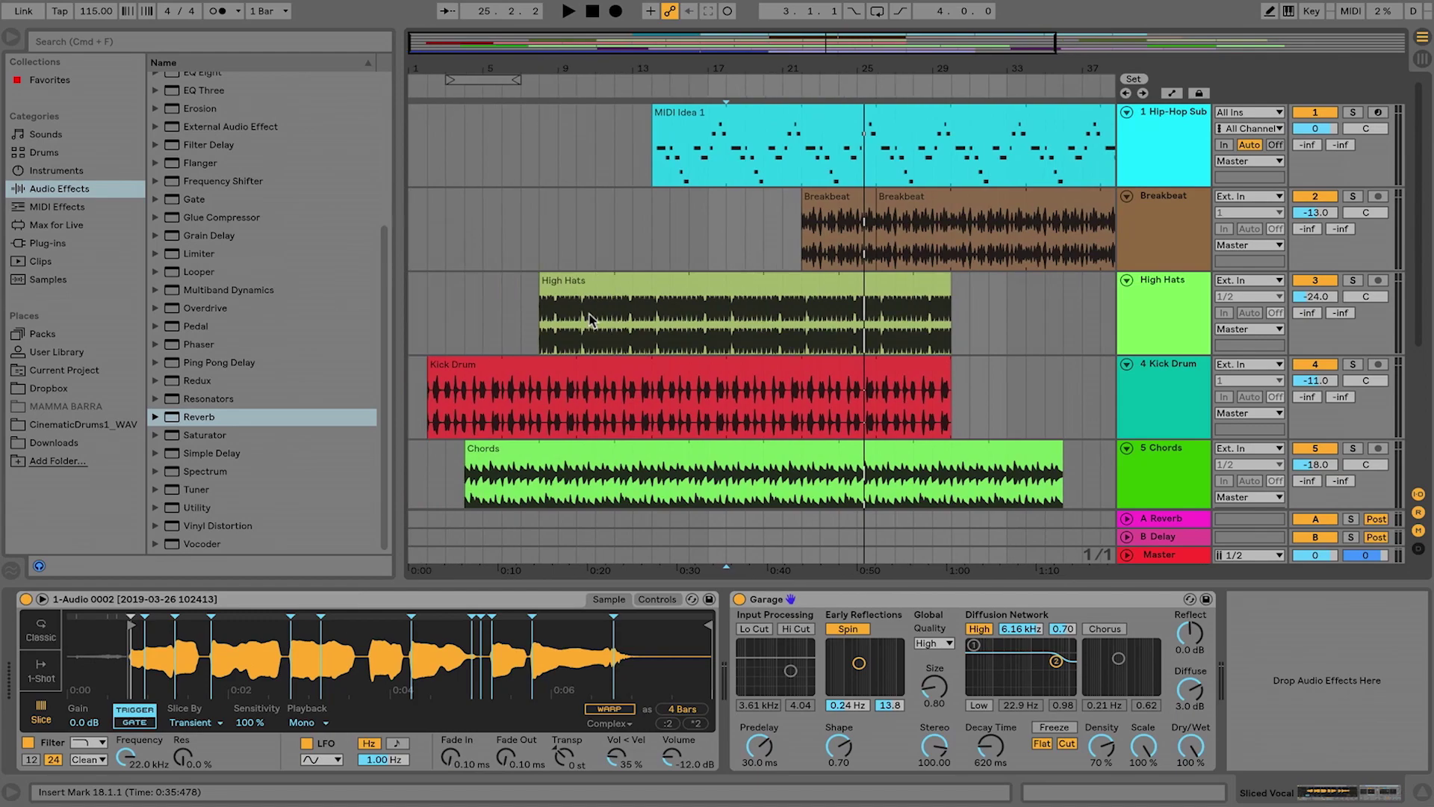